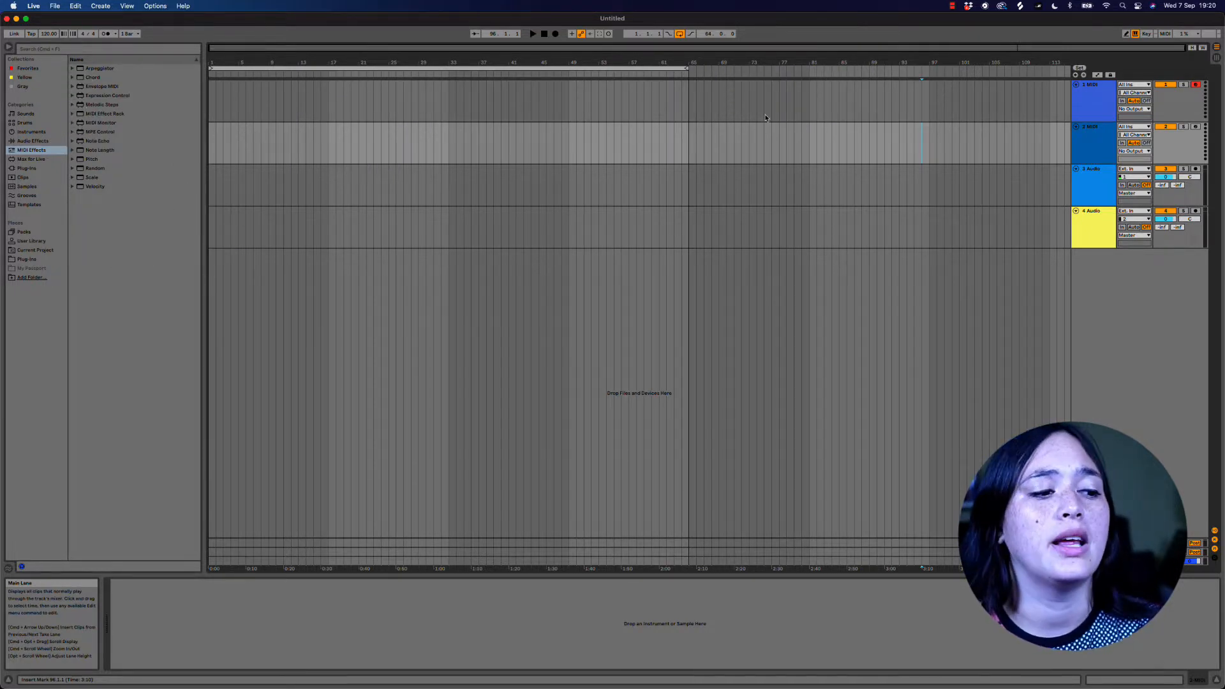
Switch to Session View and return to Arrangement View
key(Tab)
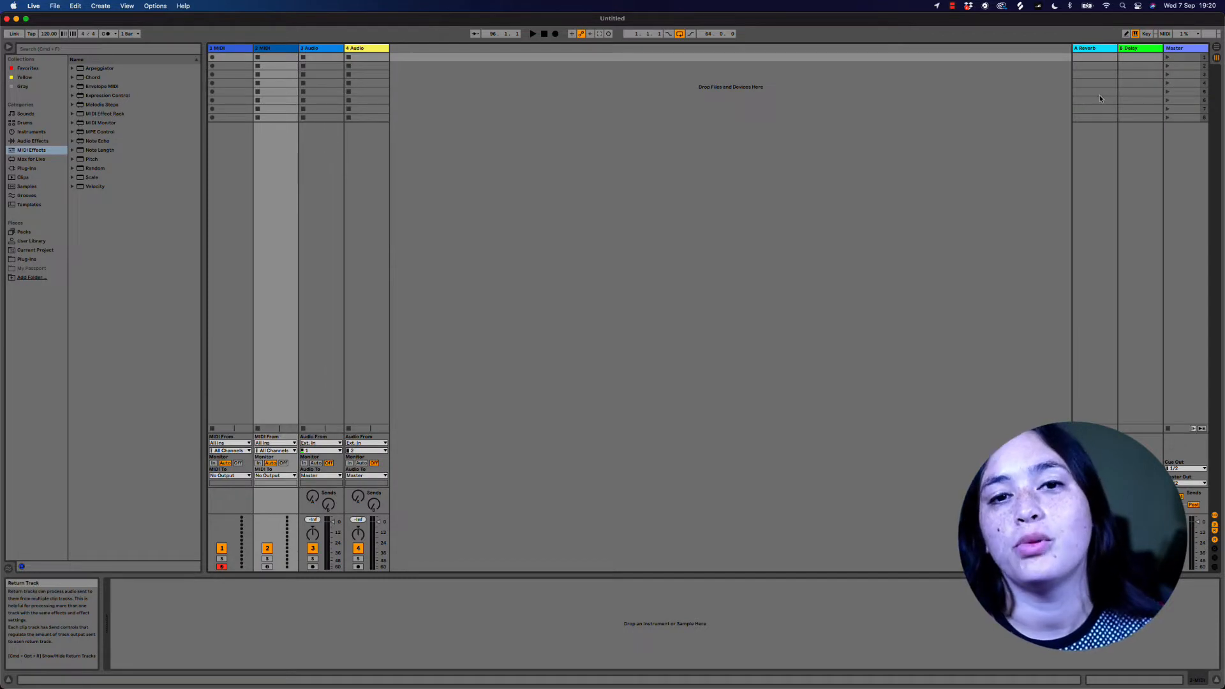
click(1212, 80)
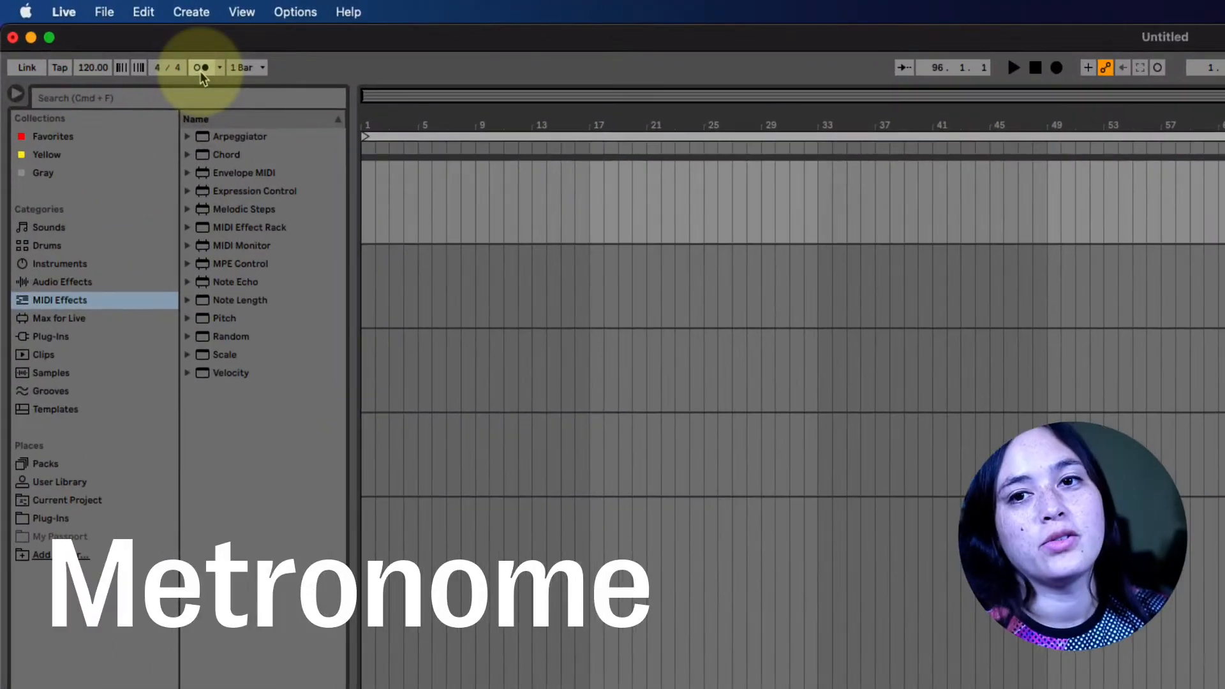
Turn on the metronome and choose a 1 Bar count-in
click(202, 68)
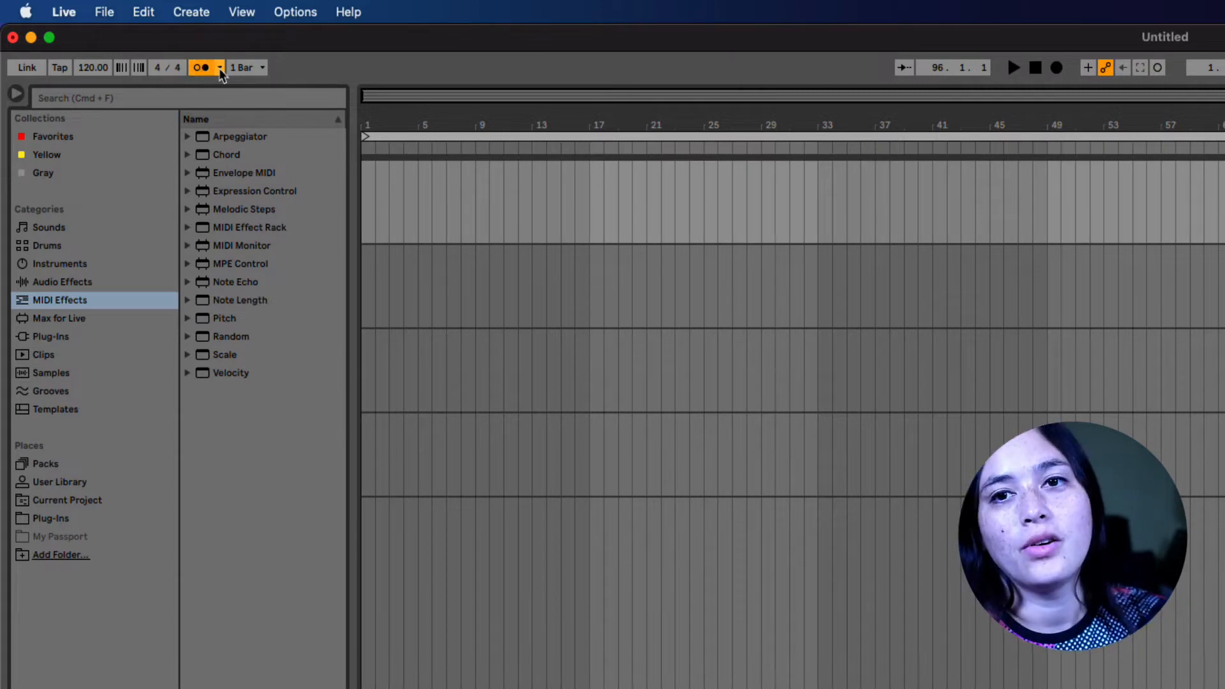
click(219, 68)
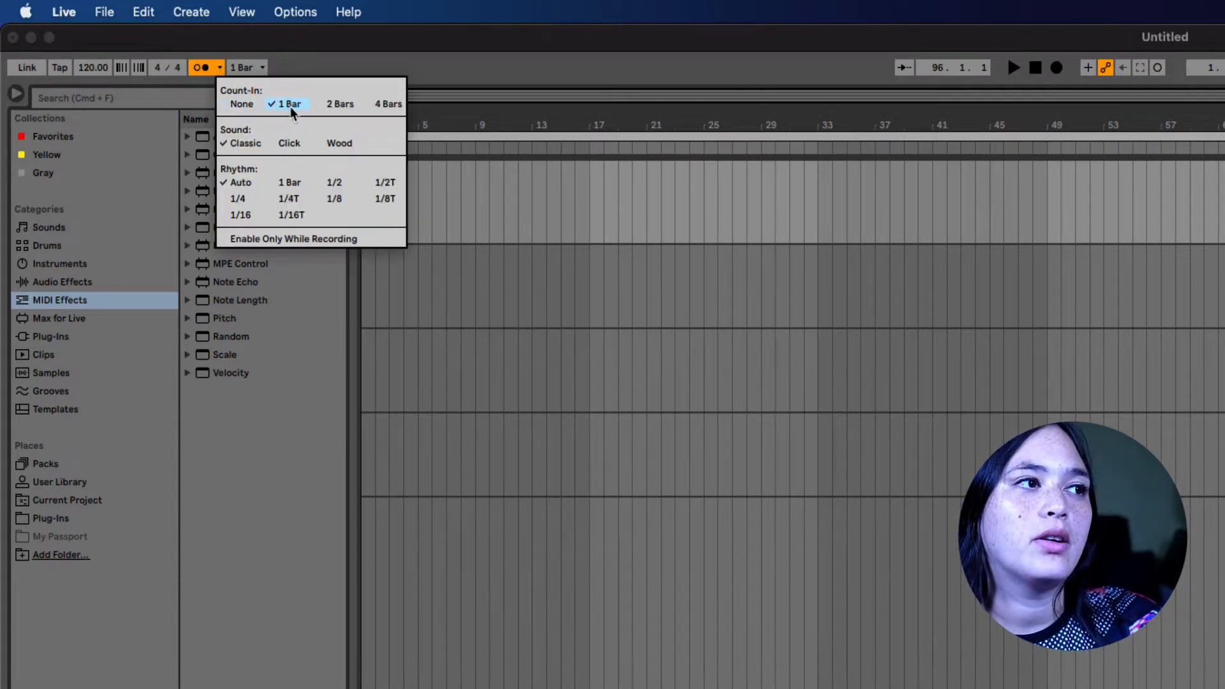
click(292, 105)
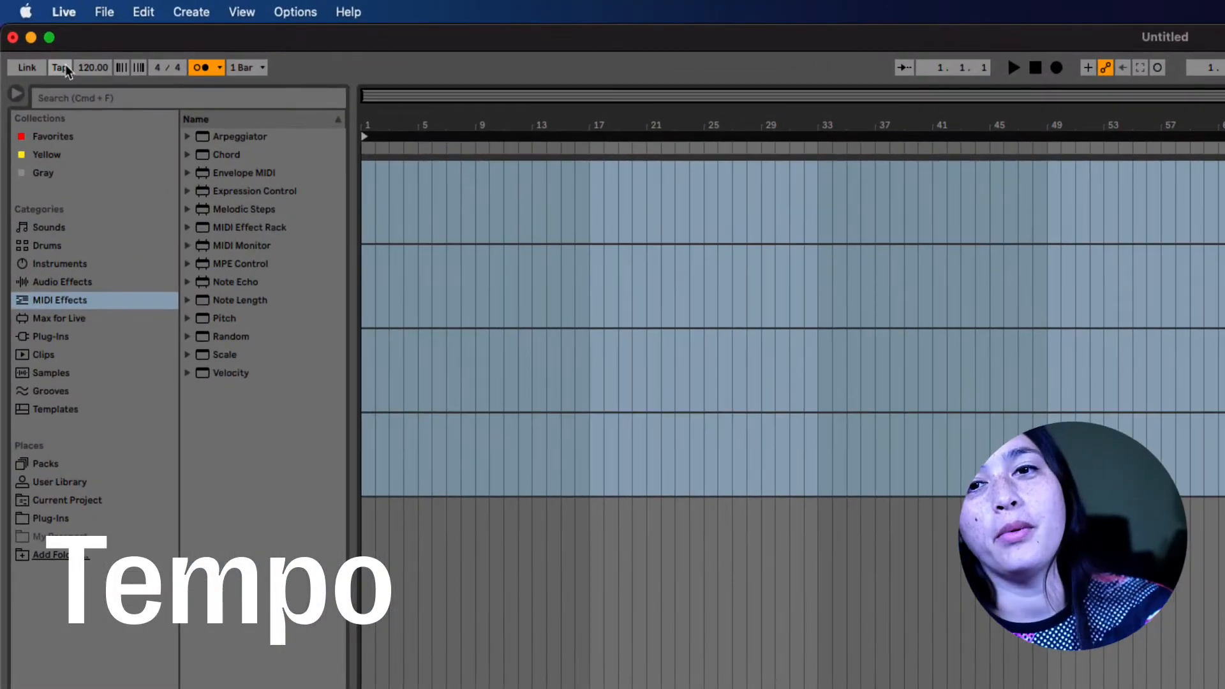
Tap in a song tempo and adjust it to 111.00 BPM
click(60, 69)
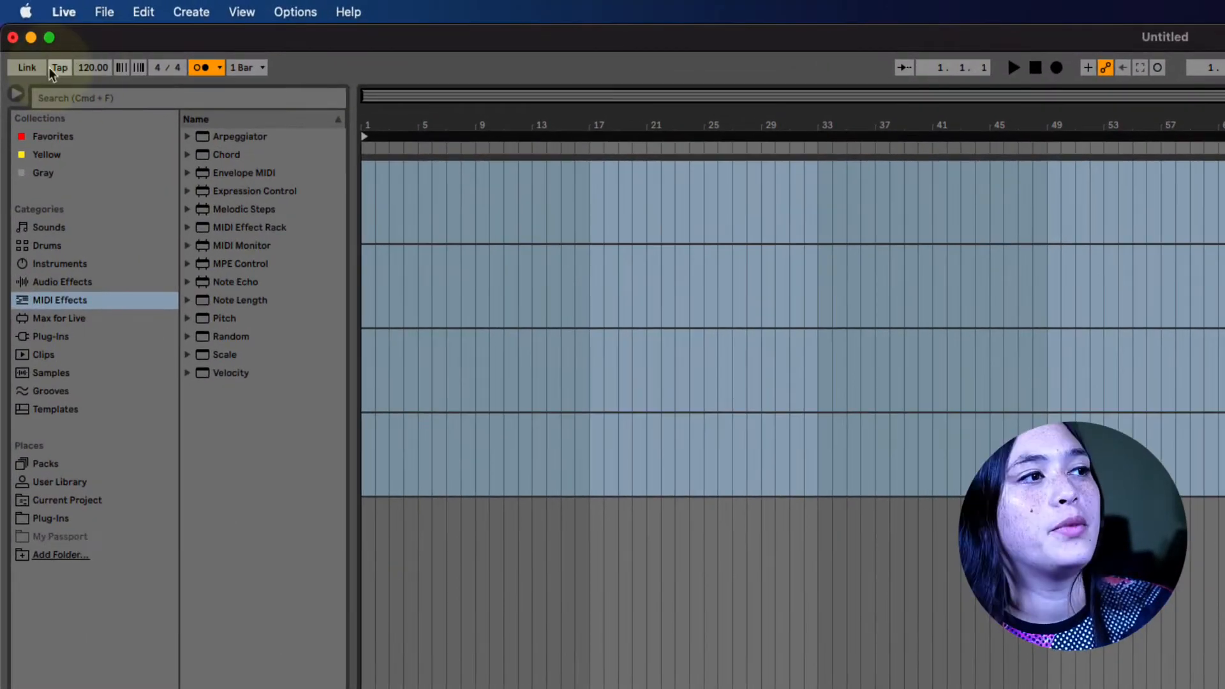
click(59, 68)
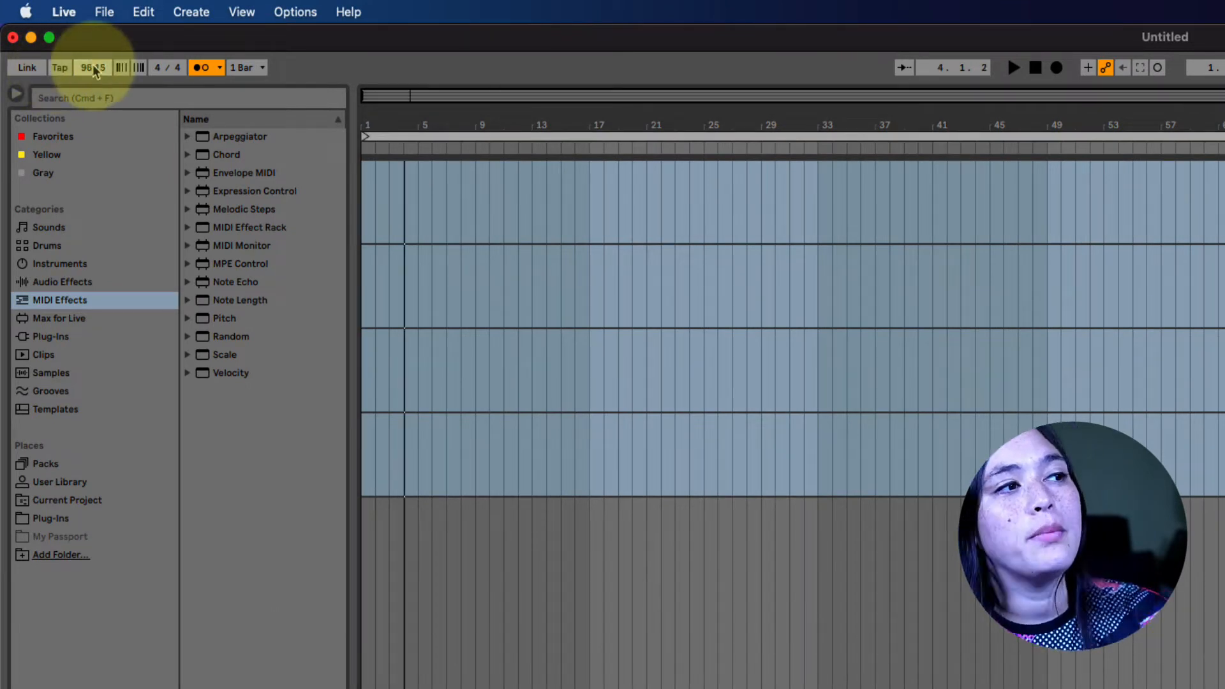
drag(94, 68, 94, 28)
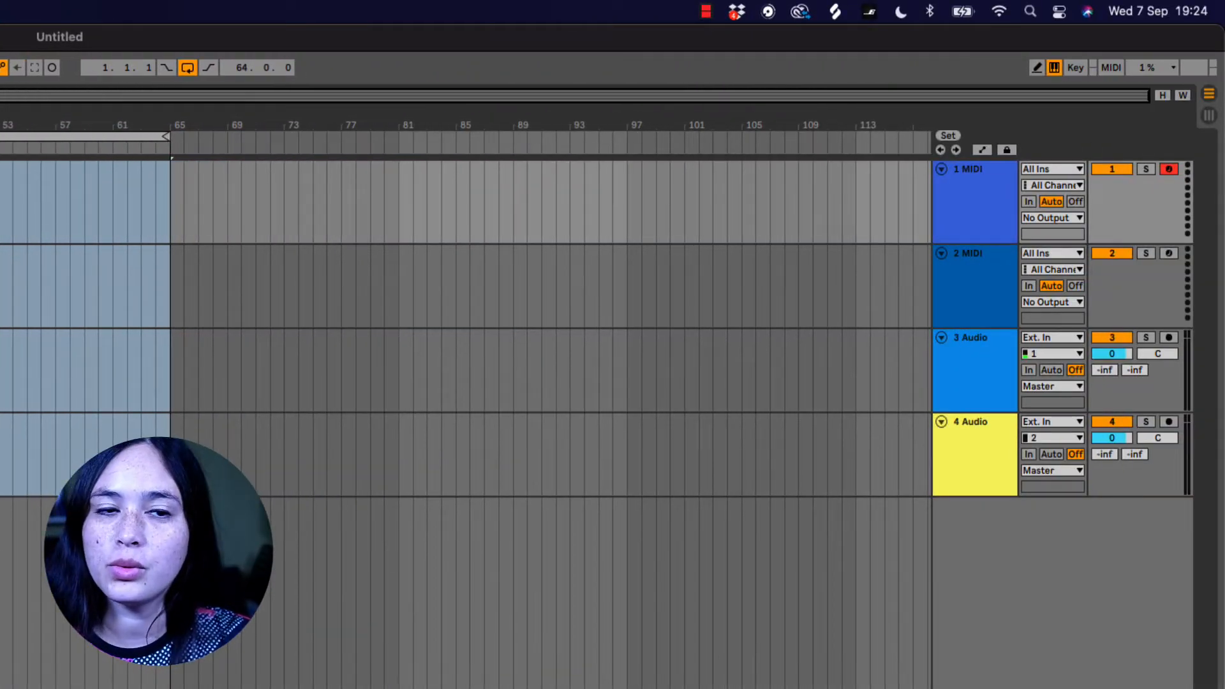
click(947, 295)
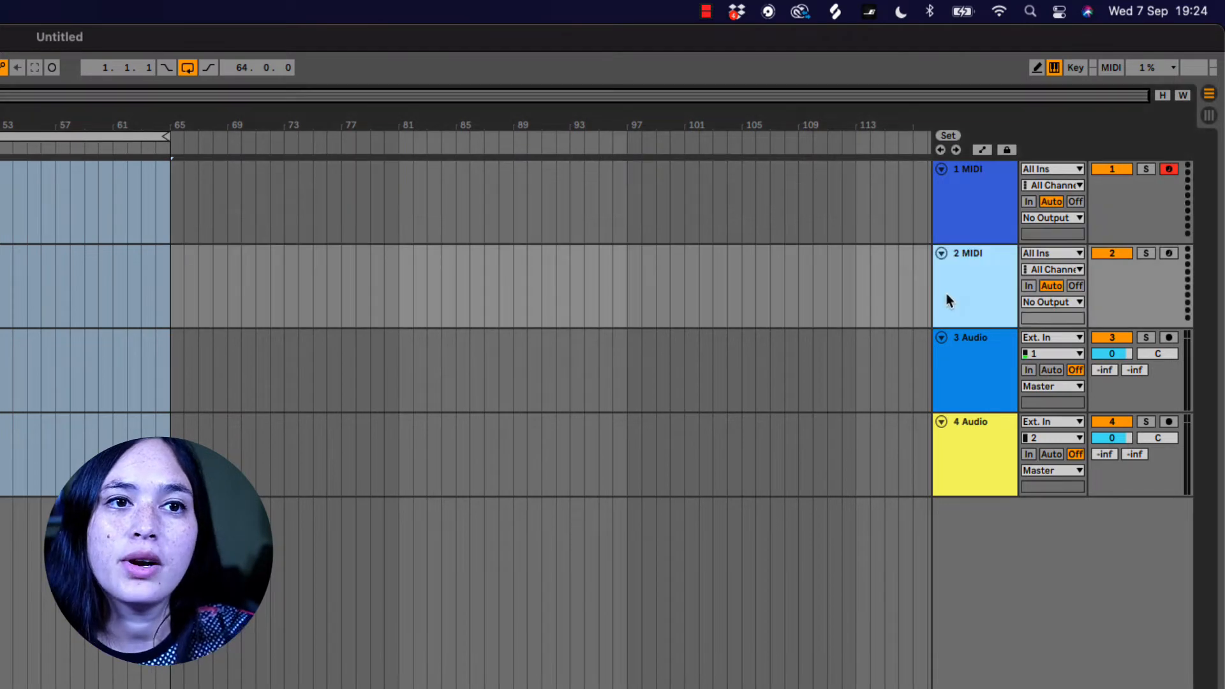
click(983, 373)
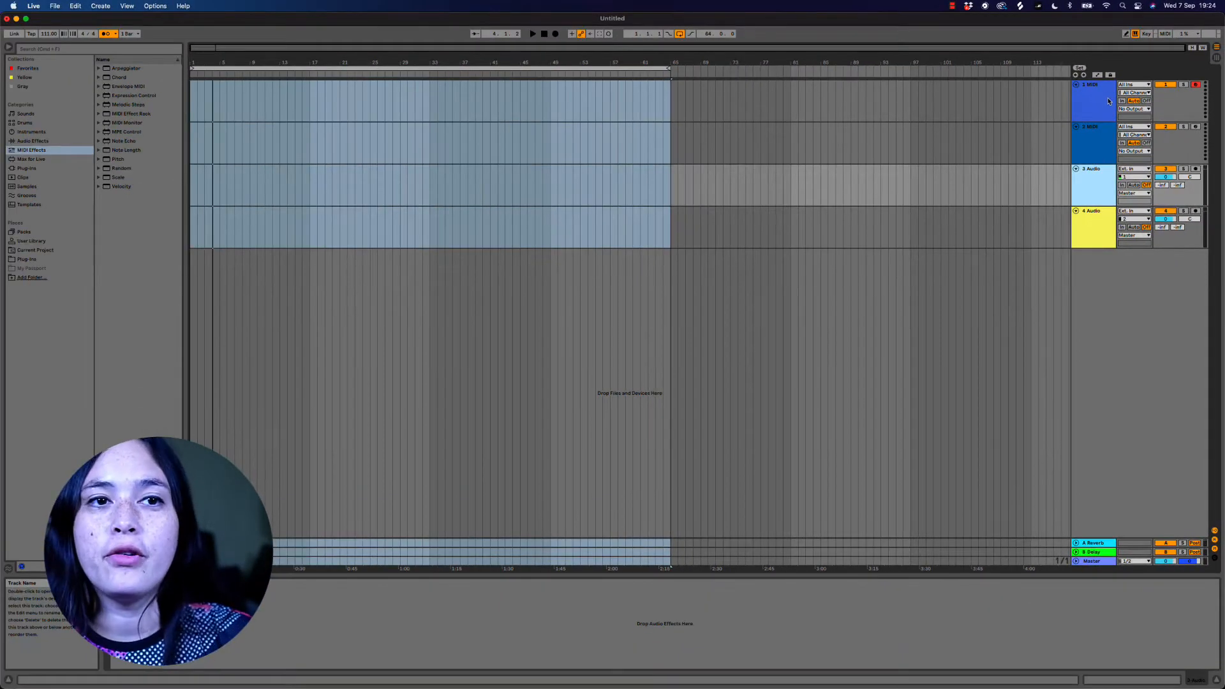
click(1094, 98)
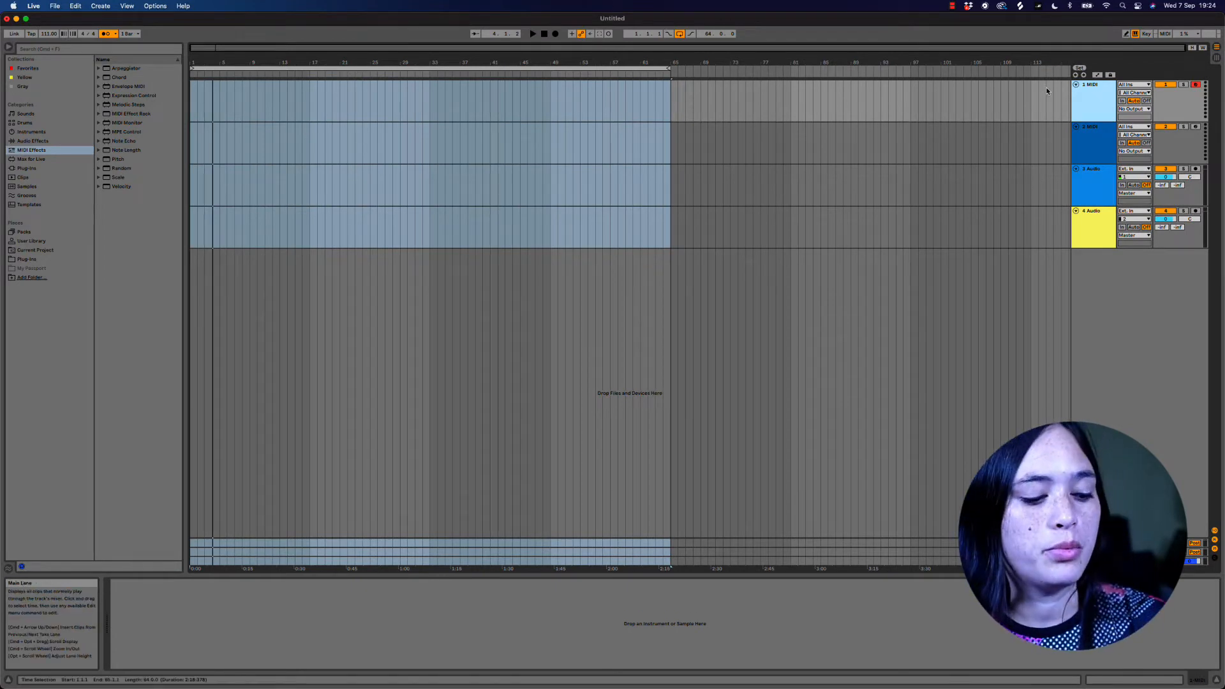
key(shift+super+t)
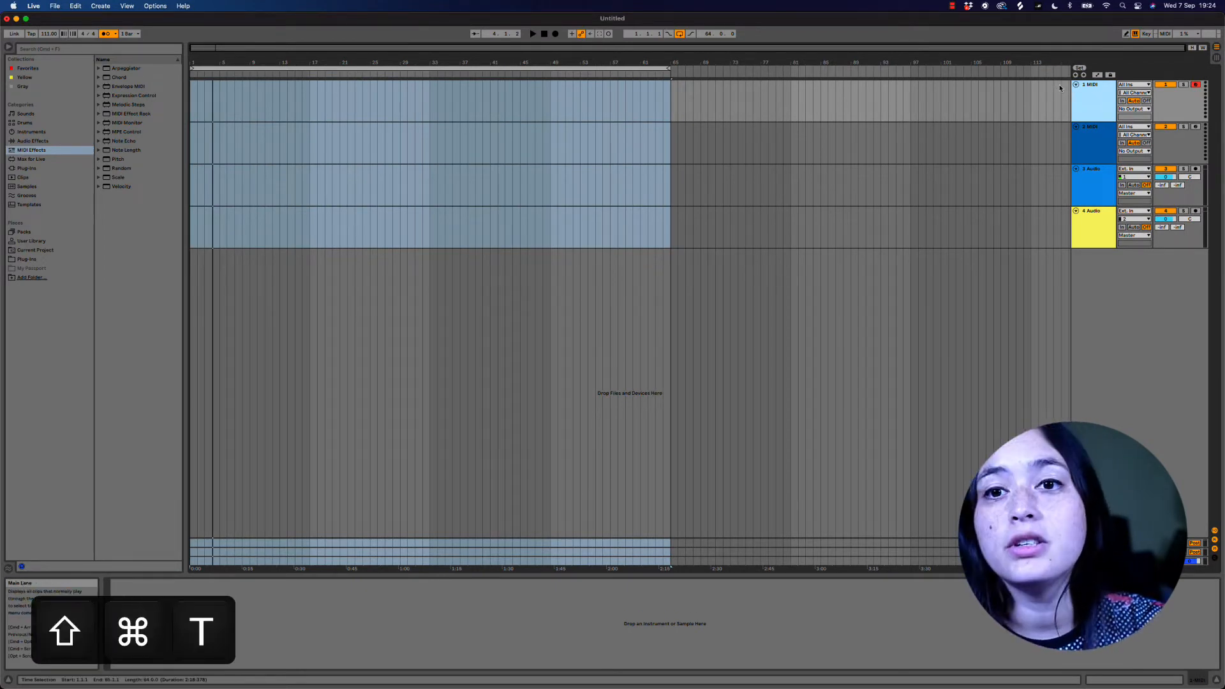
click(100, 6)
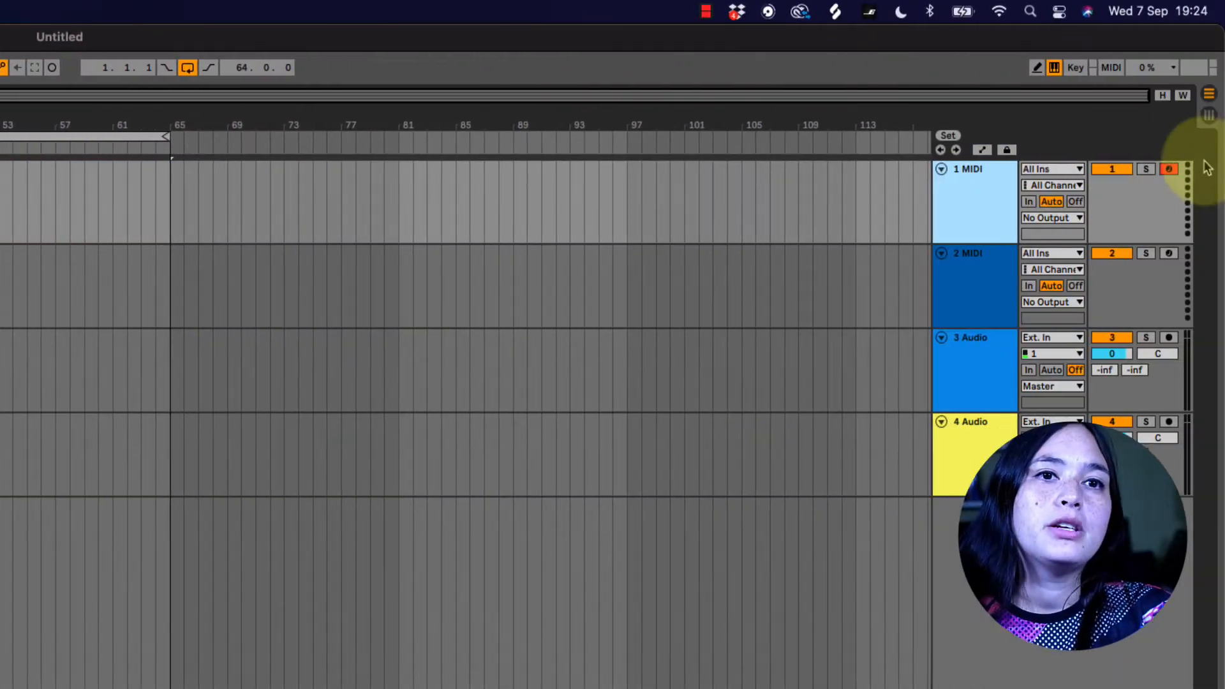
Arm the first MIDI track for recording and select it
click(1170, 169)
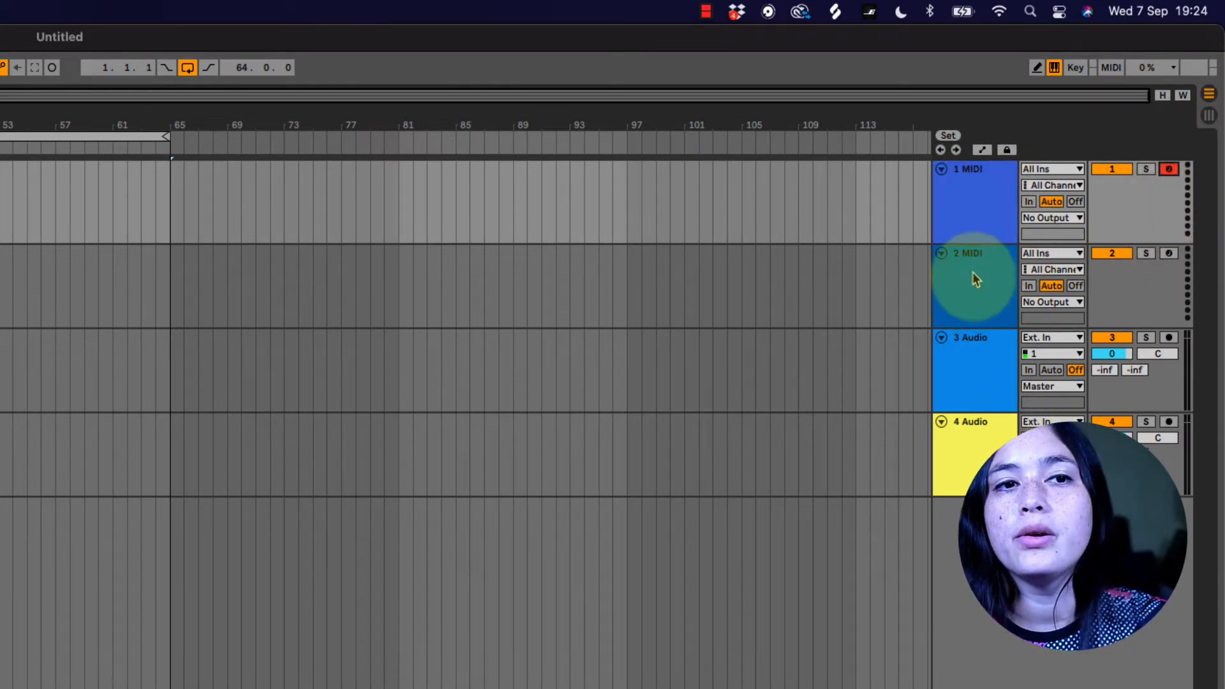
click(956, 187)
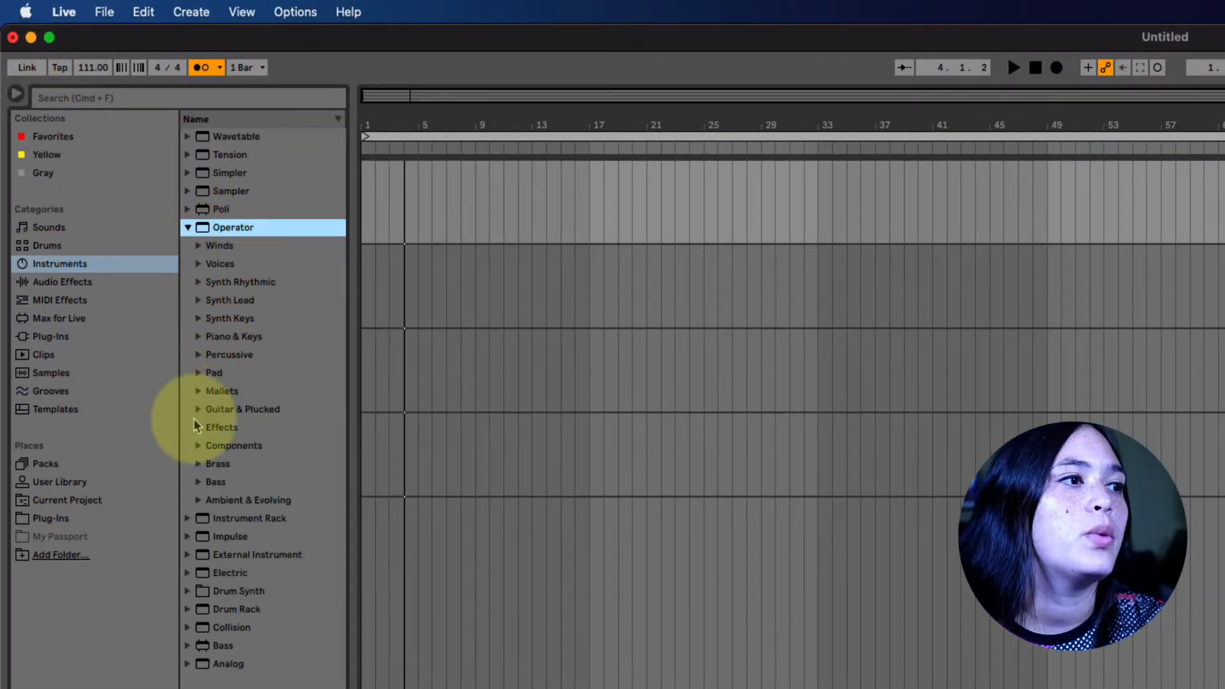
Search the instruments for "piano" and load Grand Piano.adg from Simpler's Piano & Keys presets onto the first MIDI track
click(198, 409)
key(super+f)
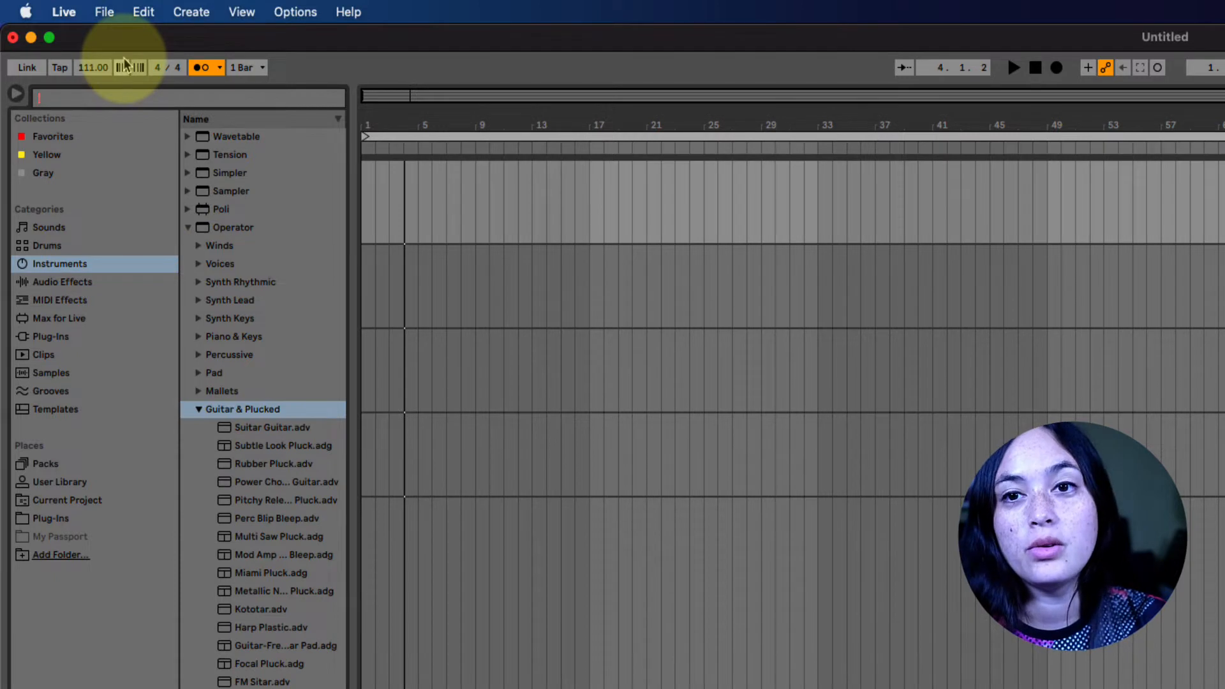
text(piano)
key(Down)
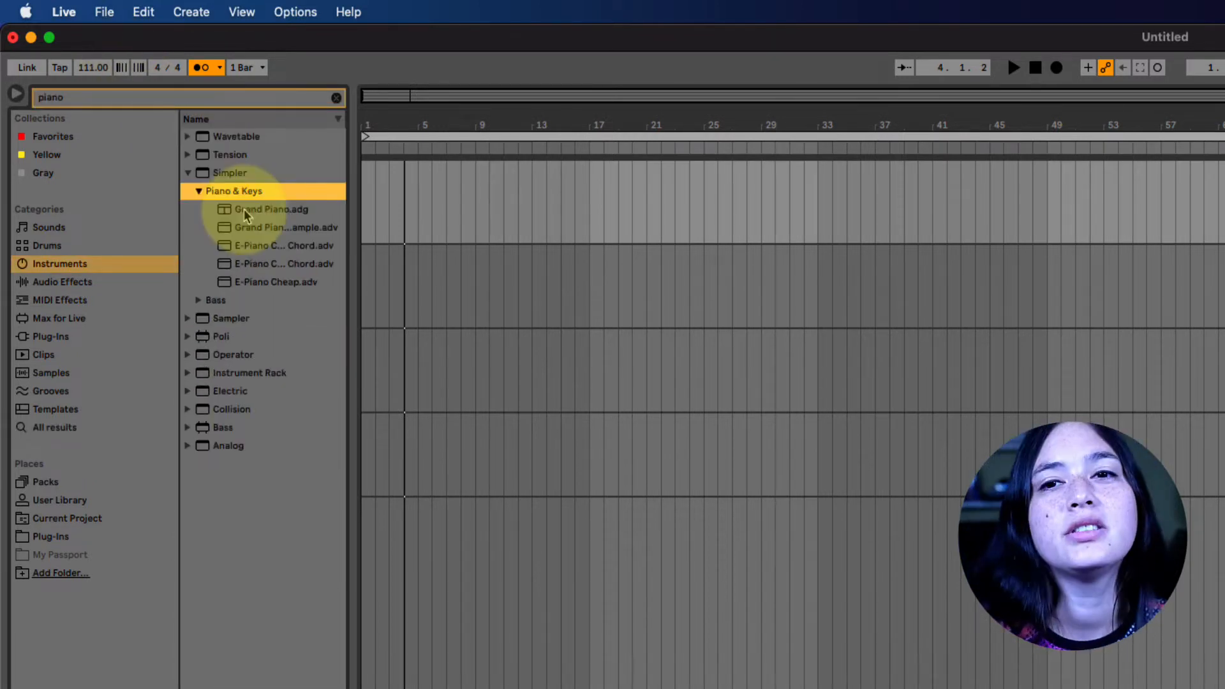
click(243, 209)
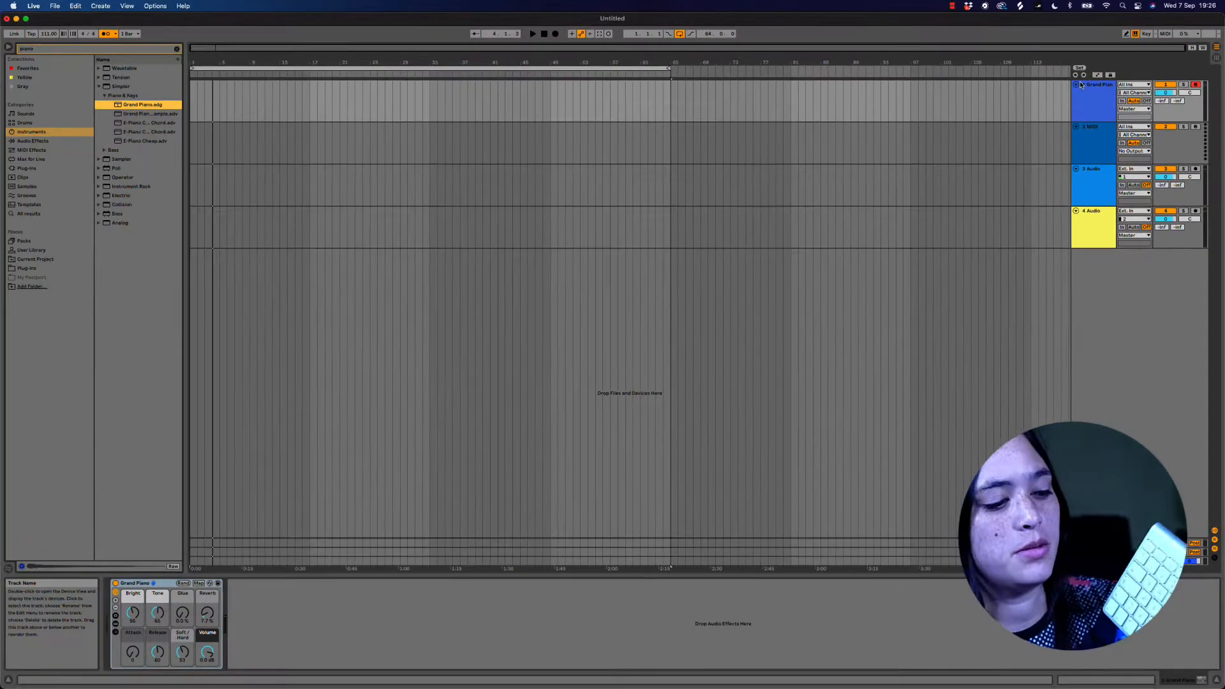
Record a short MIDI phrase on the Grand Piano track from the computer keyboard and play the take back
key(a)
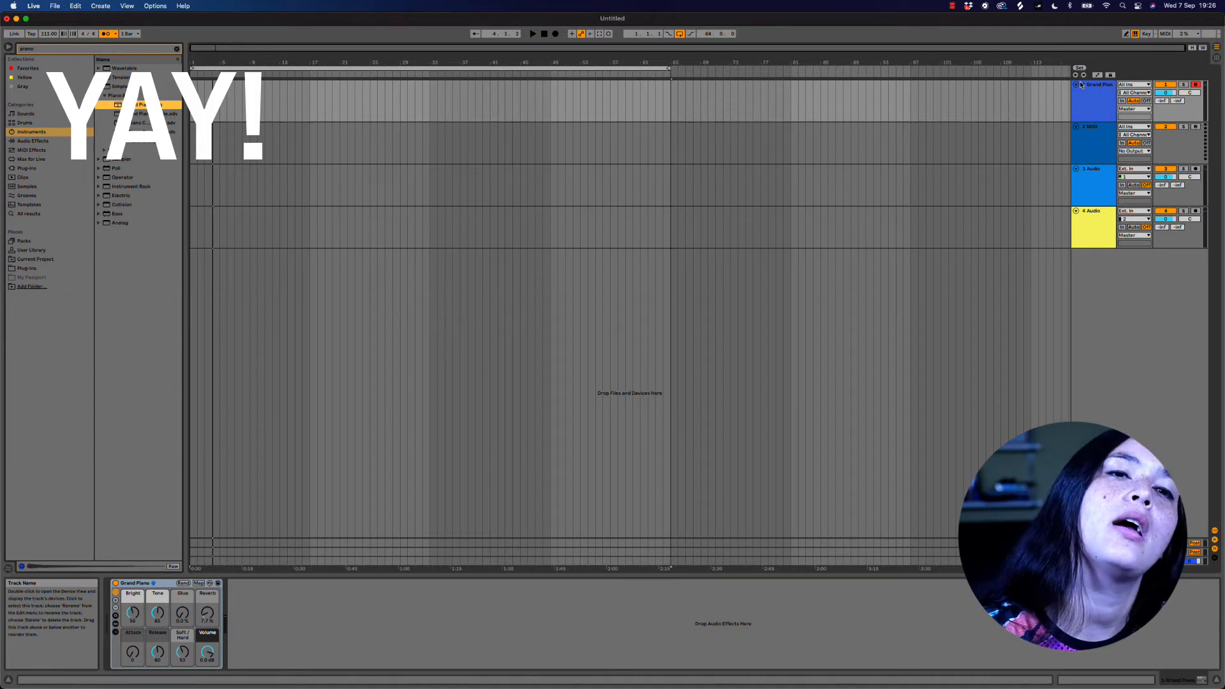
click(1099, 96)
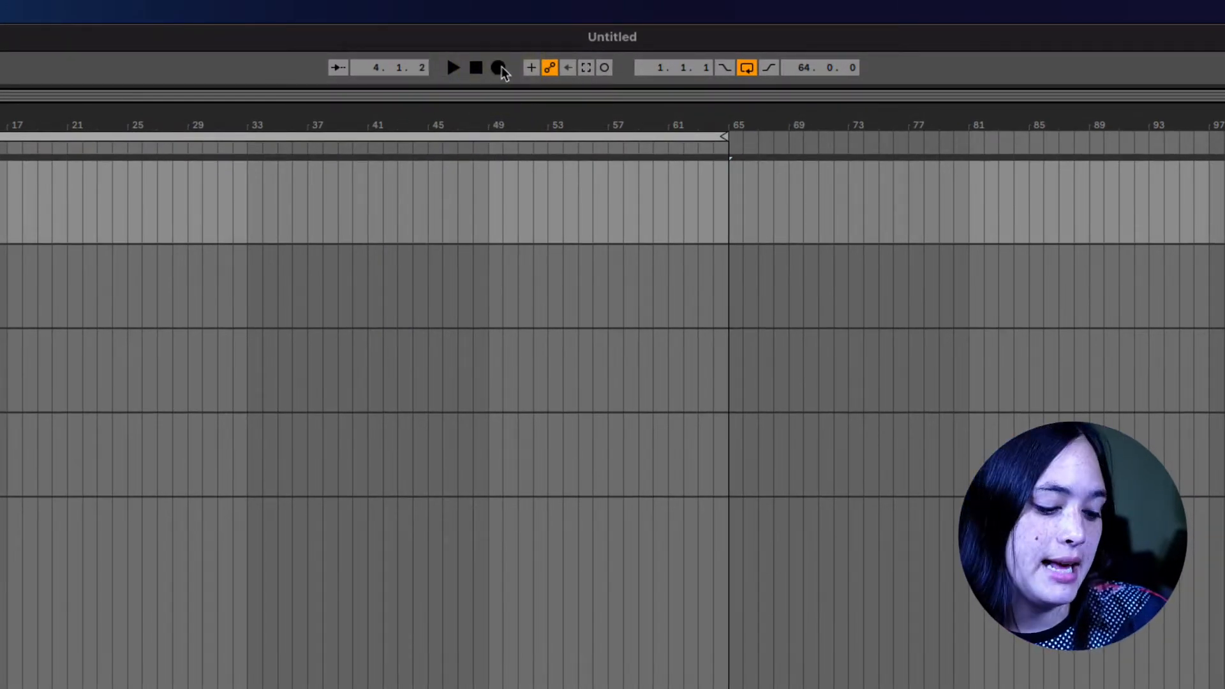
click(500, 69)
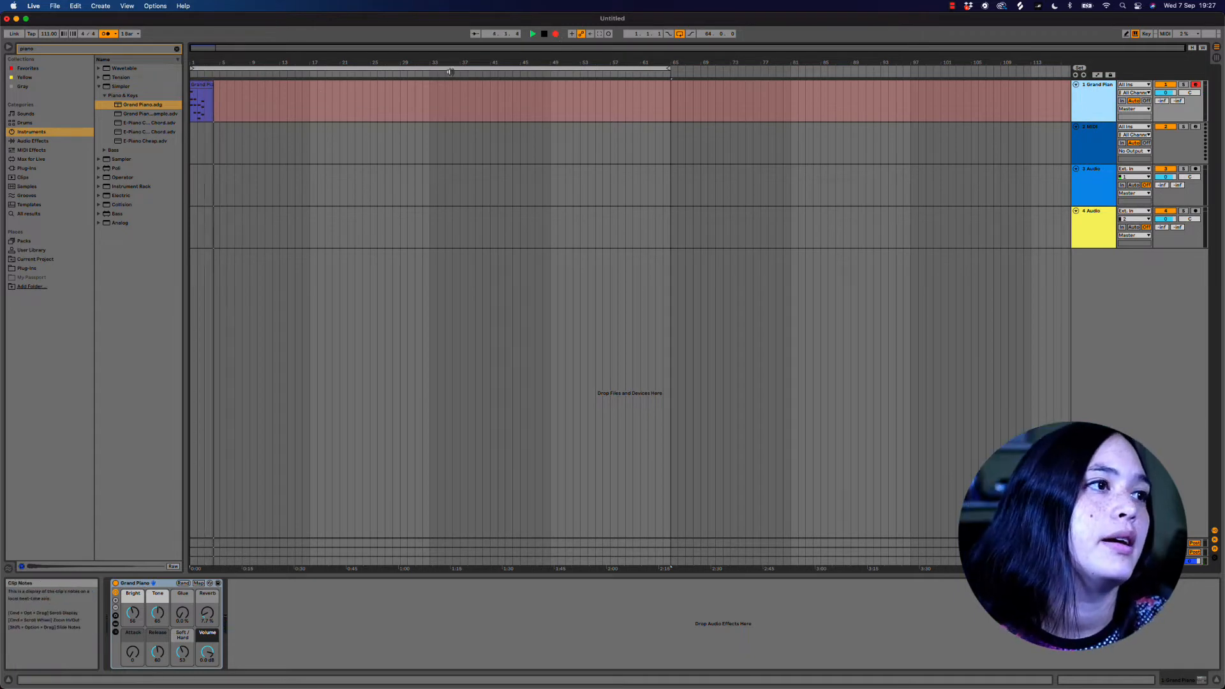
key(space)
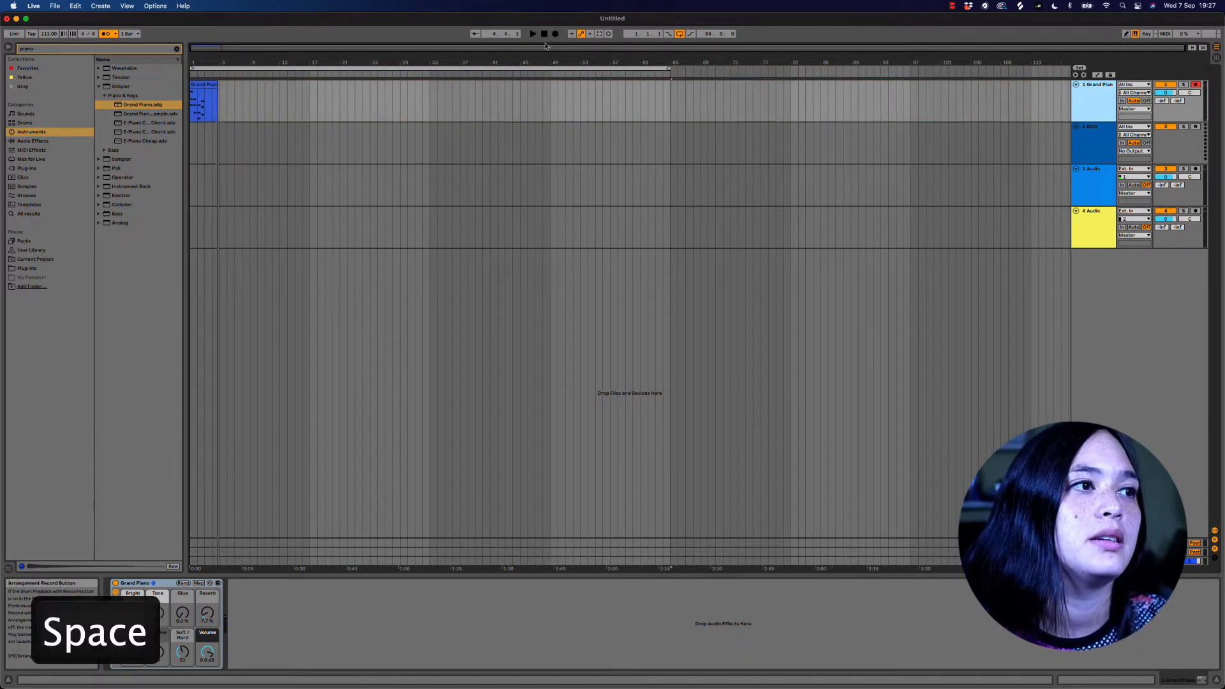
key(space)
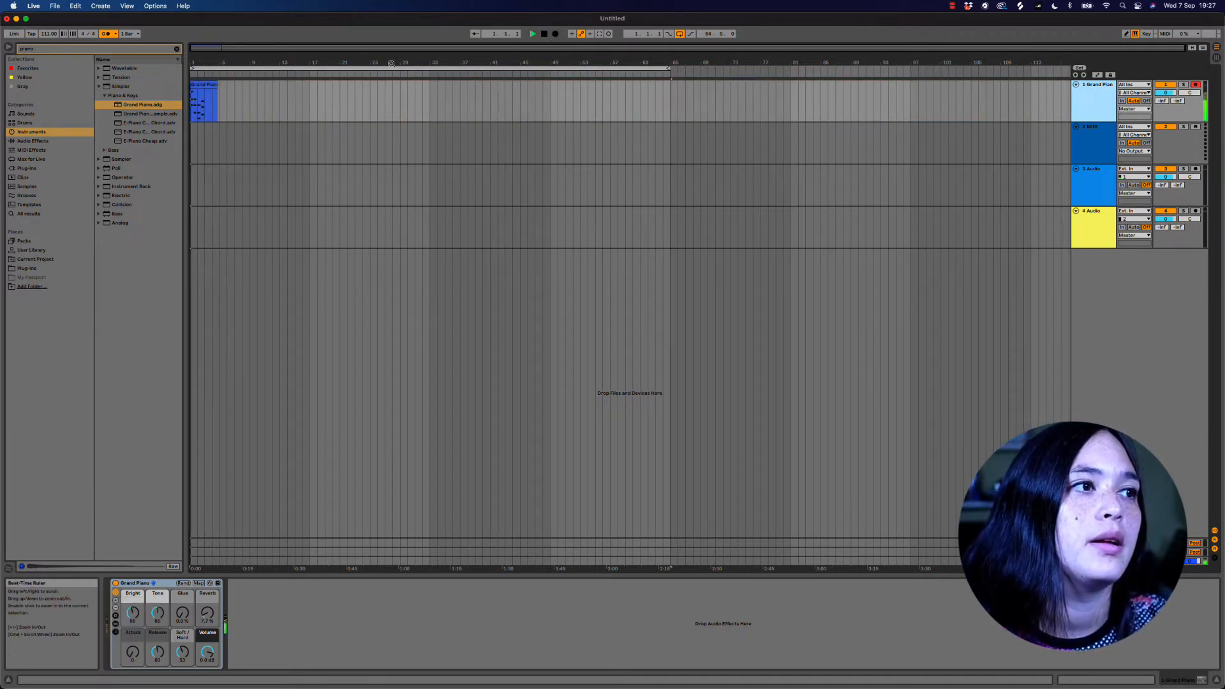
key(space)
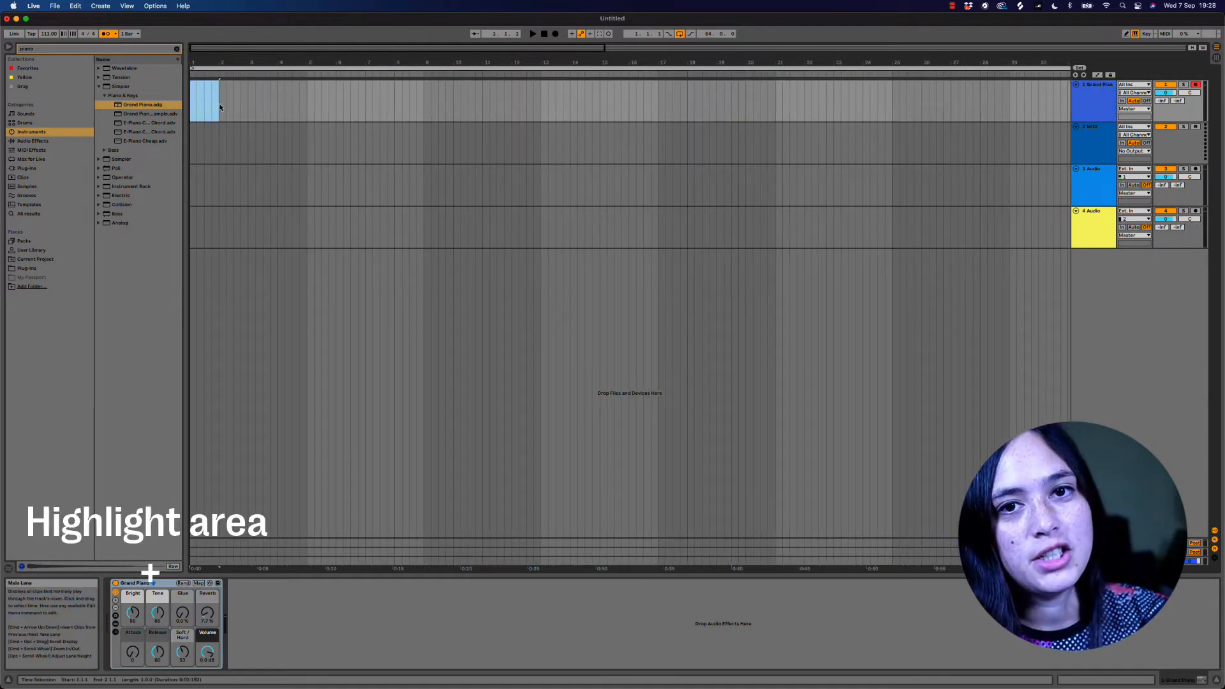
Create an empty one-bar MIDI clip on the Grand Piano track and add a three-note chord from C3 to F3 at its start
key(shift+super+m)
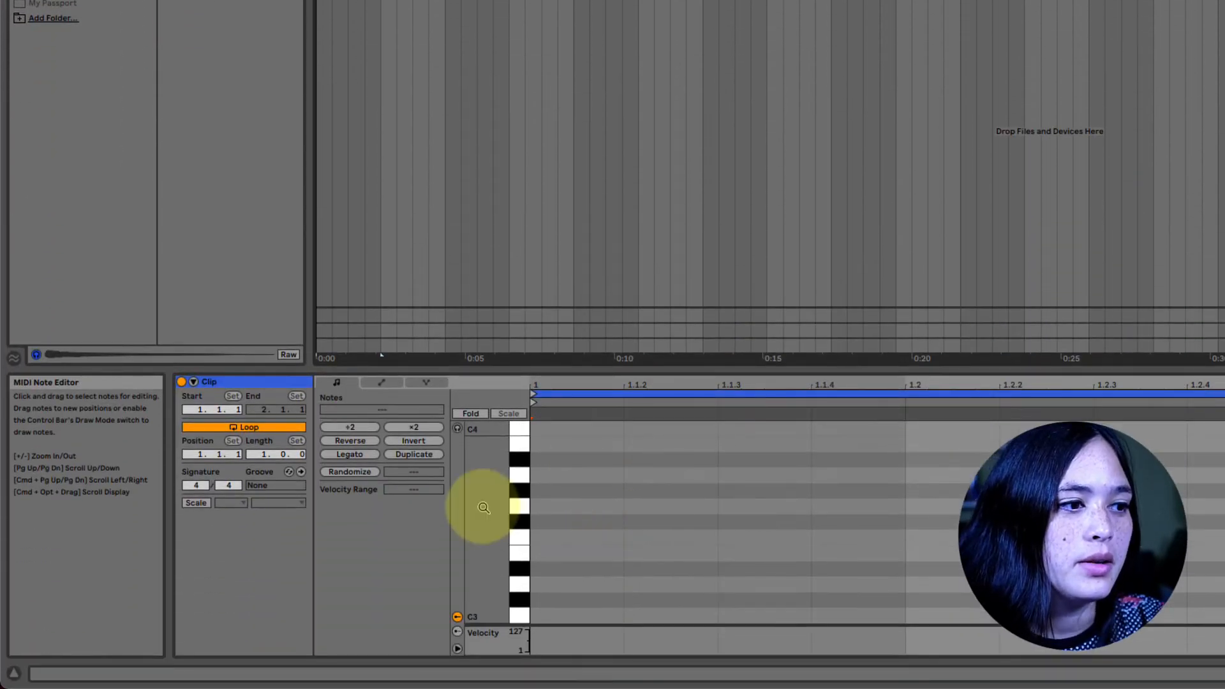
drag(485, 508, 555, 514)
click(547, 524)
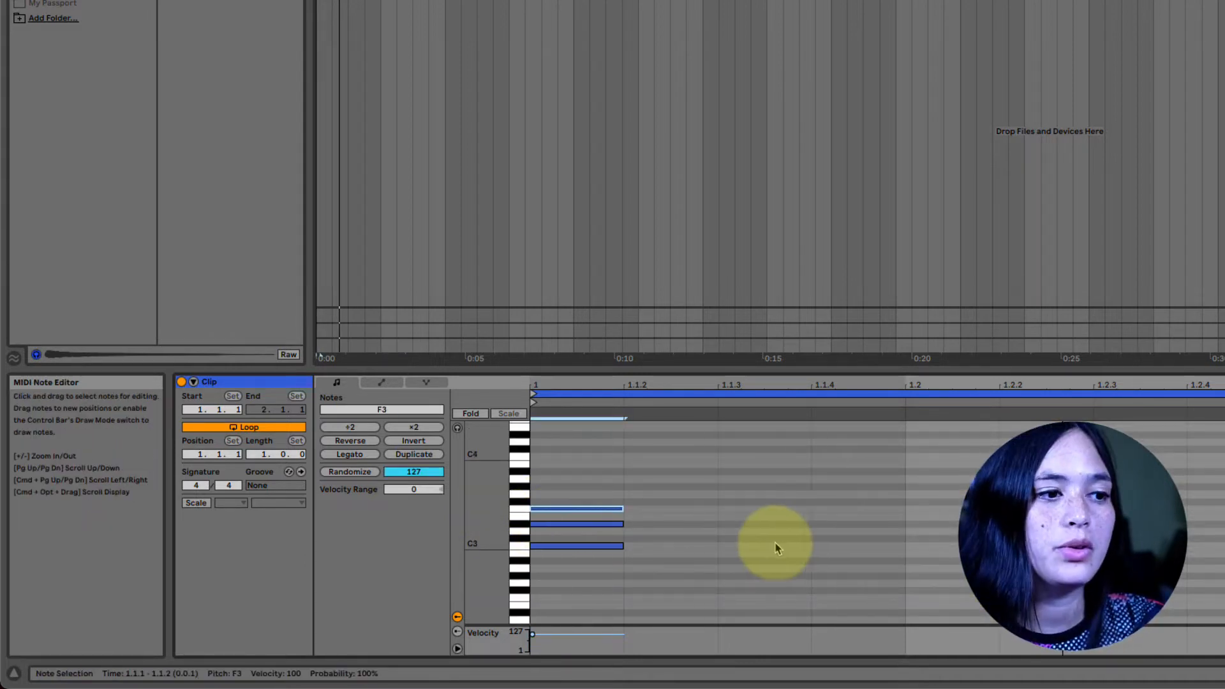
Draw a freehand run of sixteenth notes from 1.1.3 to the end of the bar in Draw Mode, and delete the run
key(b)
drag(786, 539, 795, 540)
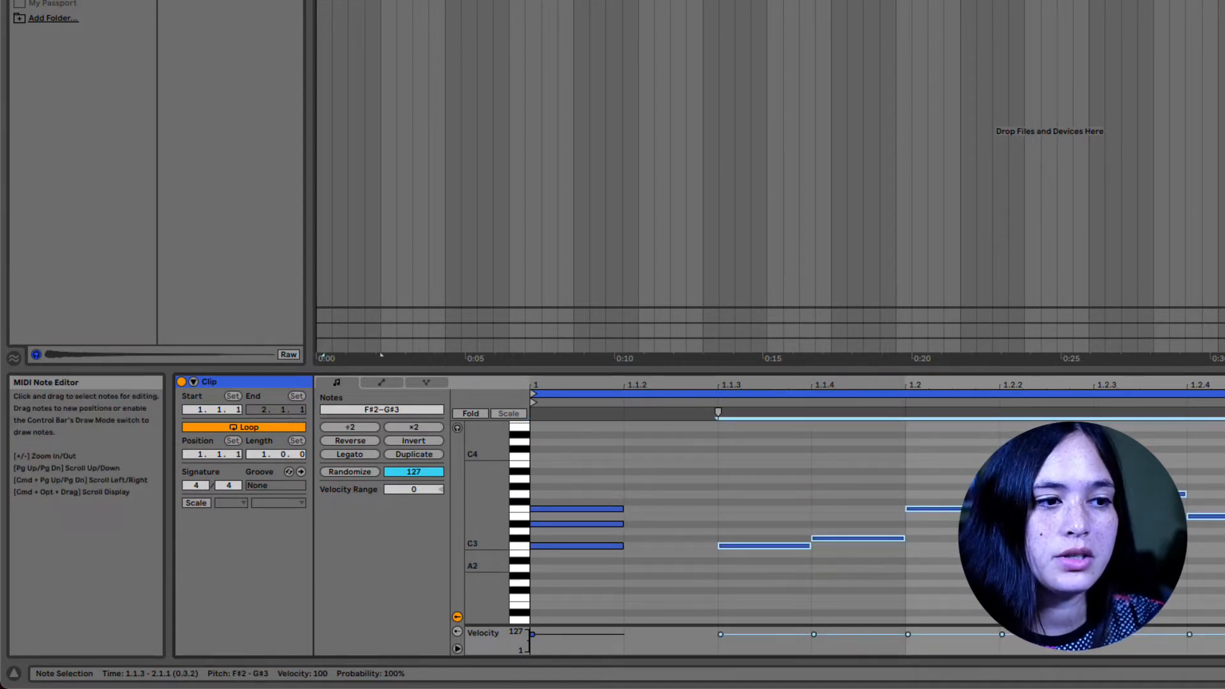
key(Delete)
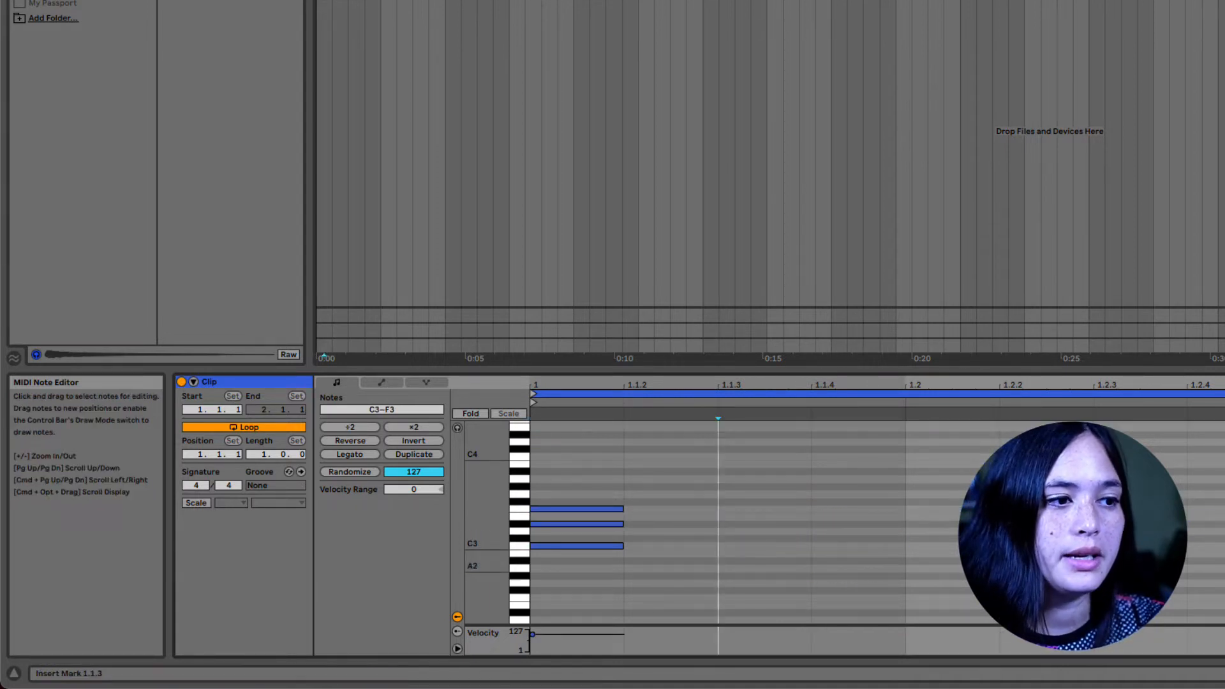
Duplicate the three-note chord at the clip's start and move the copy further along in the bar
drag(615, 500, 606, 559)
key(super+d)
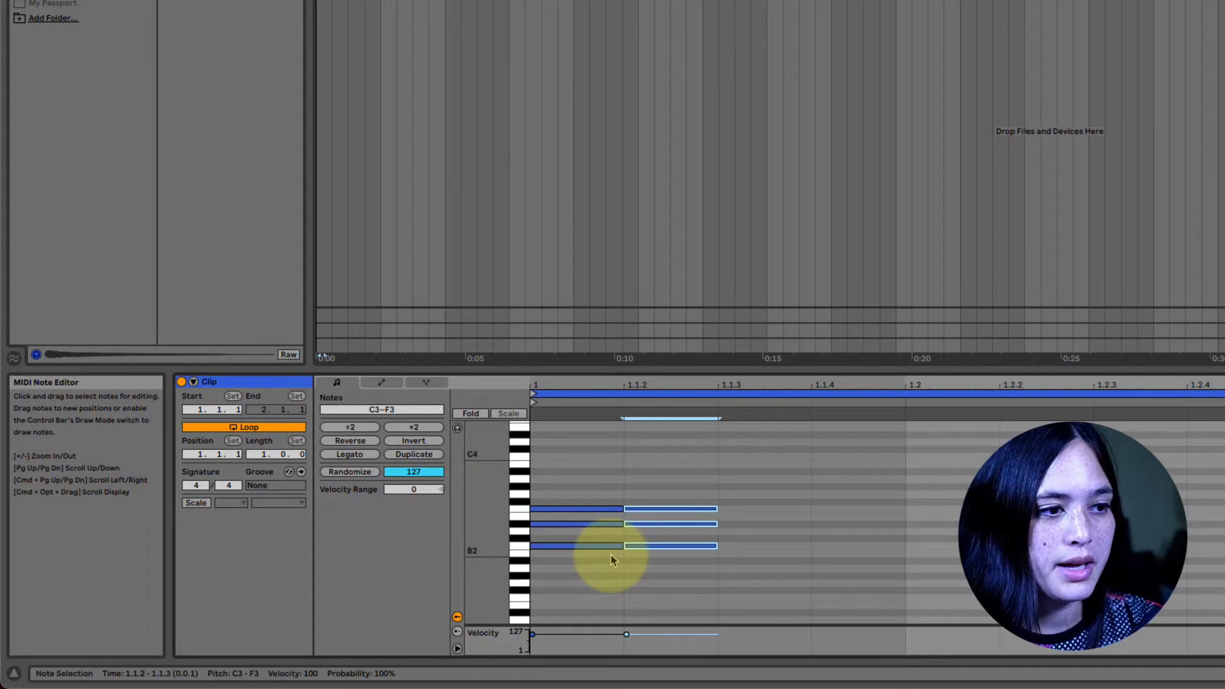
drag(679, 515, 961, 516)
Delete the notes from the clip and remove the Grand Piano device from the first track
key(Delete)
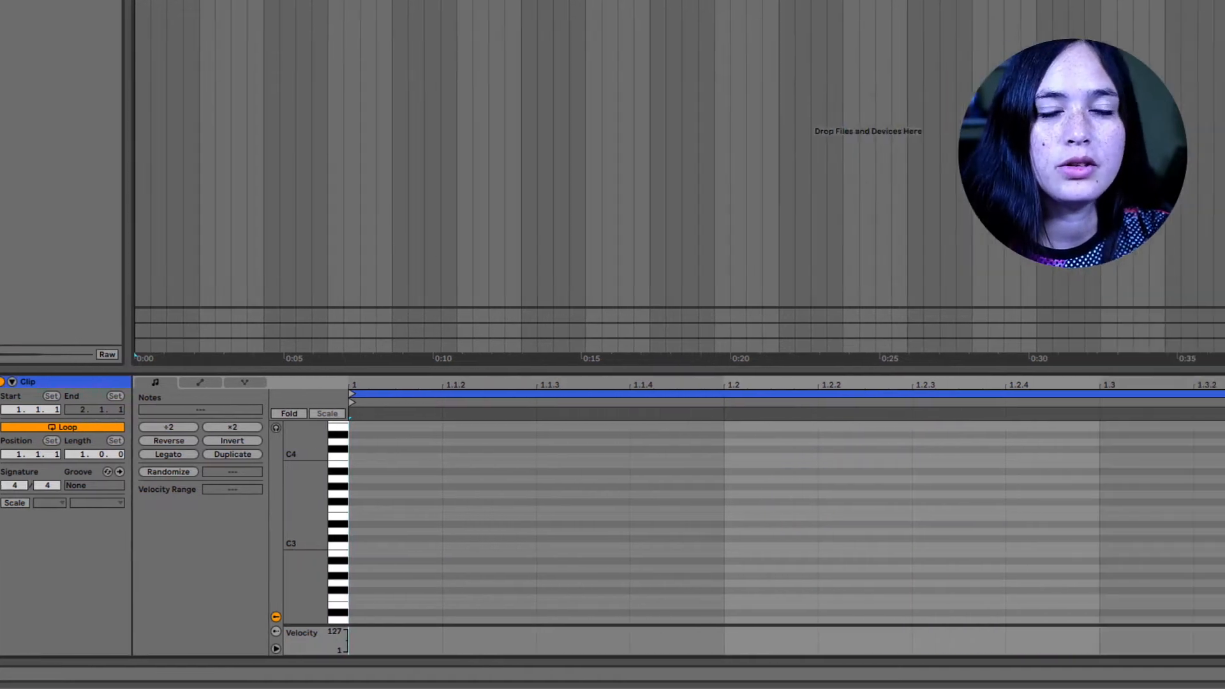
click(1196, 675)
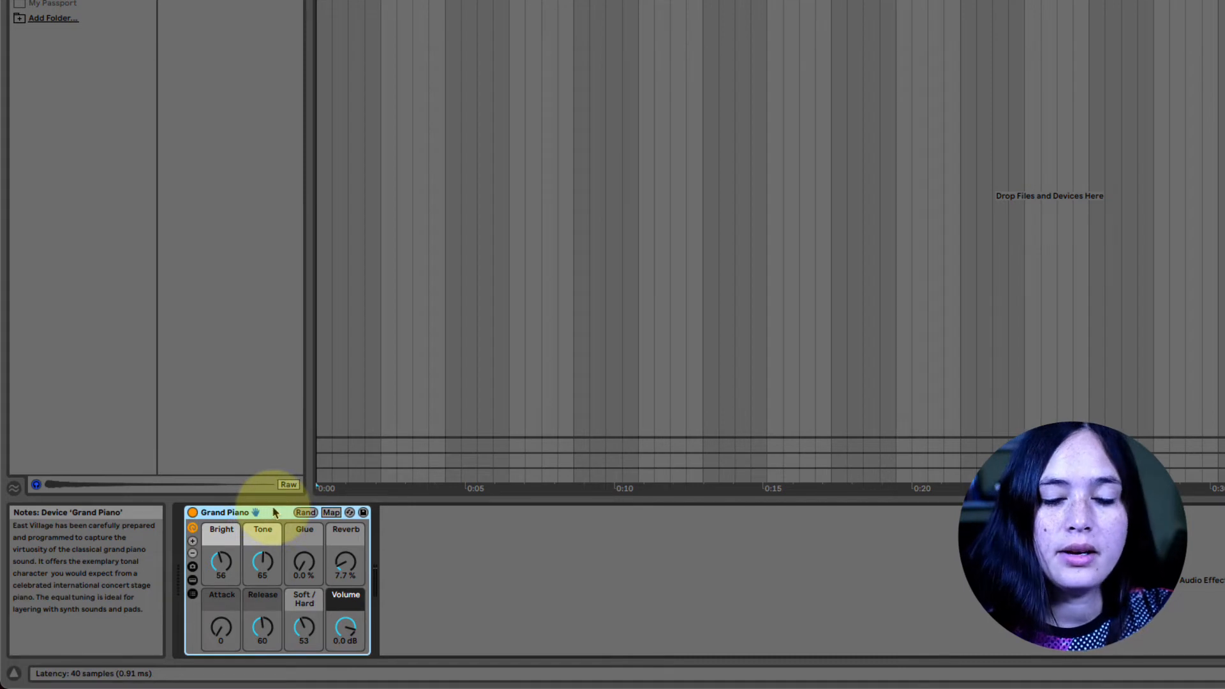
key(Delete)
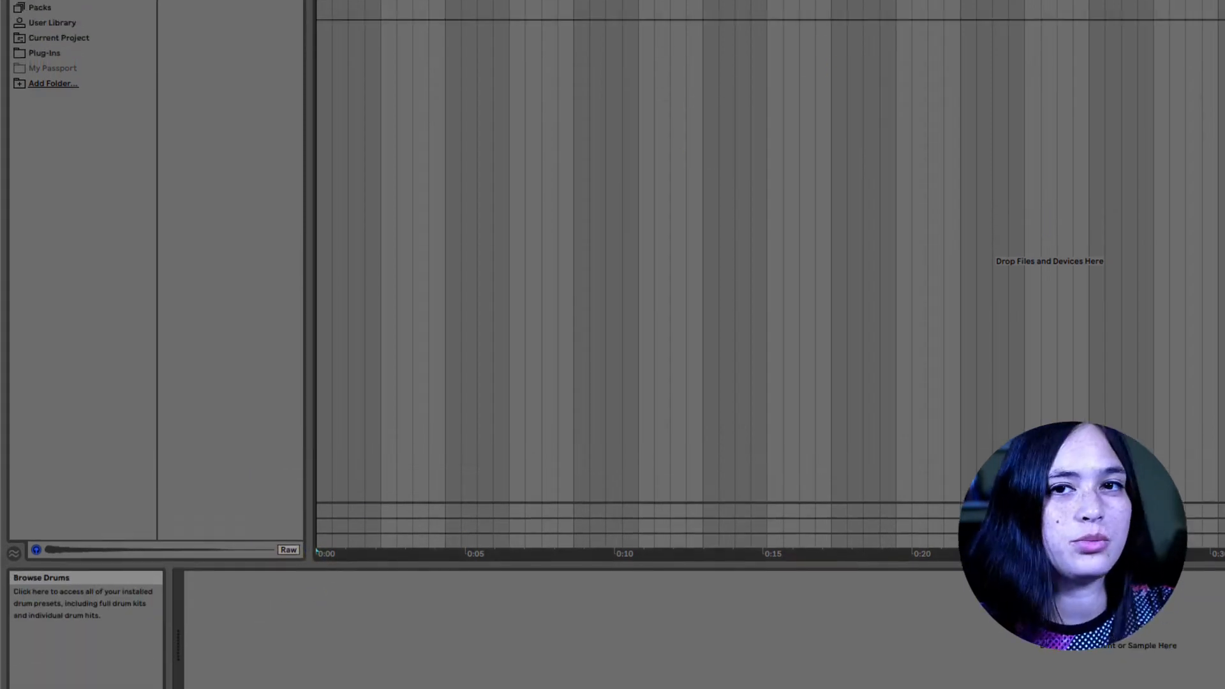
Clear the browser search and load 909 Core Kit.adg from the Drums category onto the first MIDI track
click(36, 206)
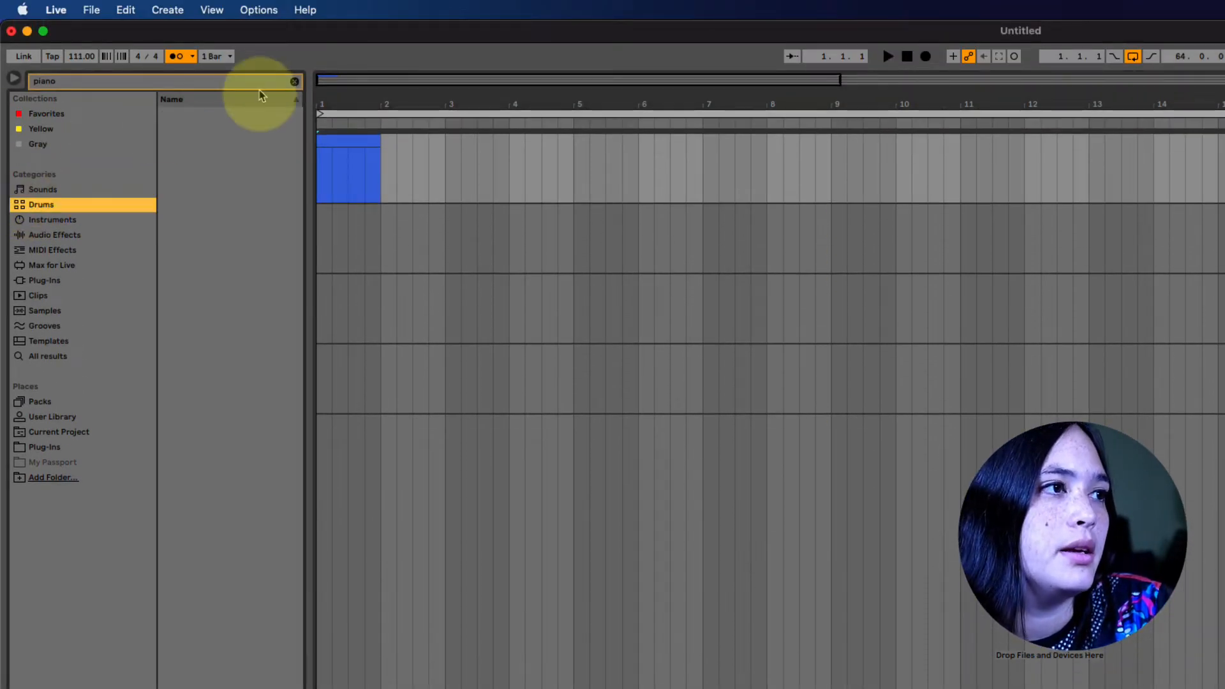
click(294, 81)
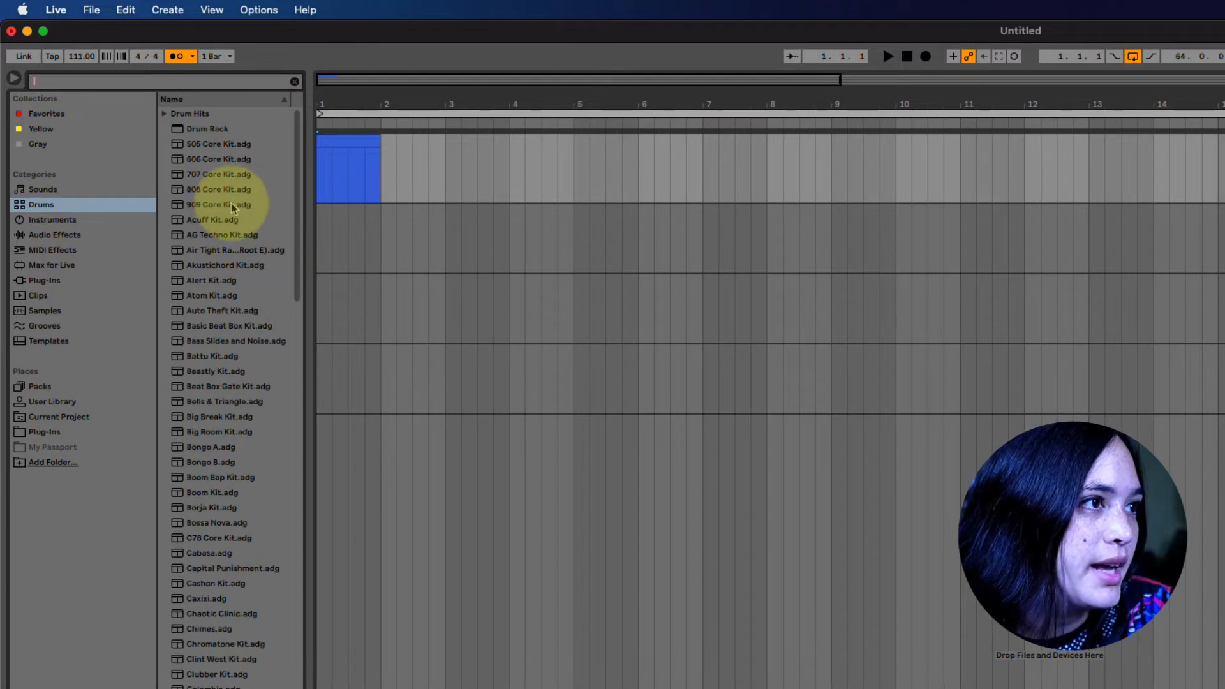
click(231, 204)
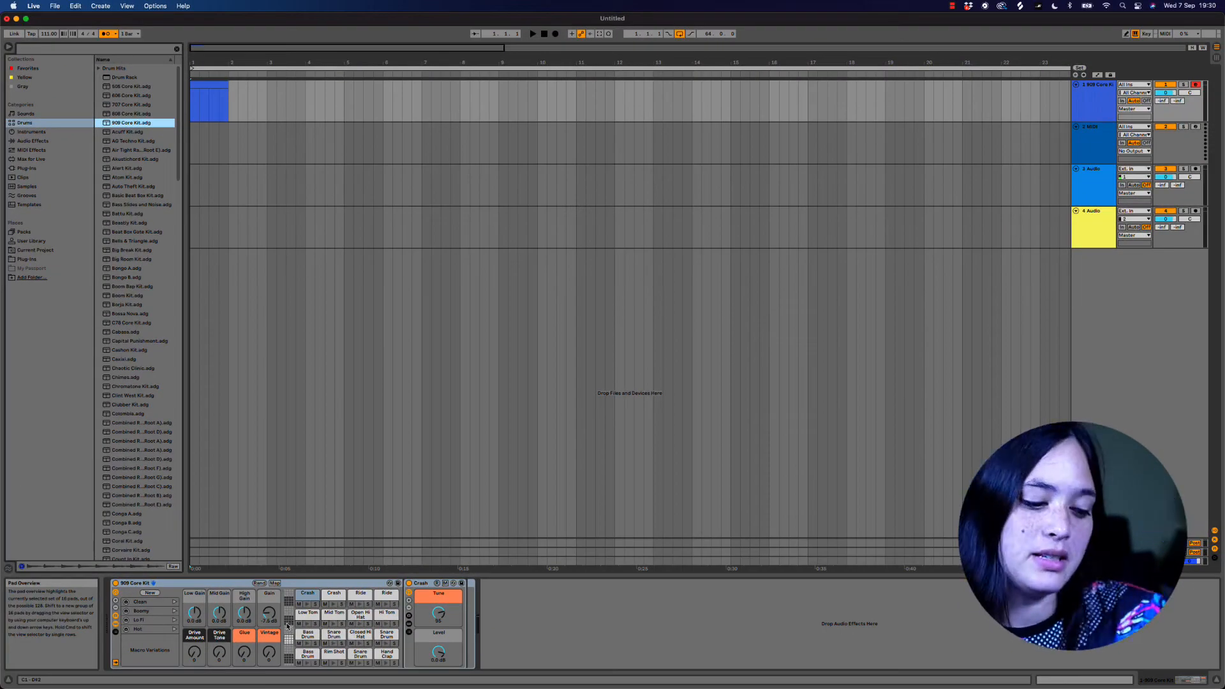
Audition the 909 Core Kit by playing several of its drum pads, including the snare drum and hand clap
click(289, 639)
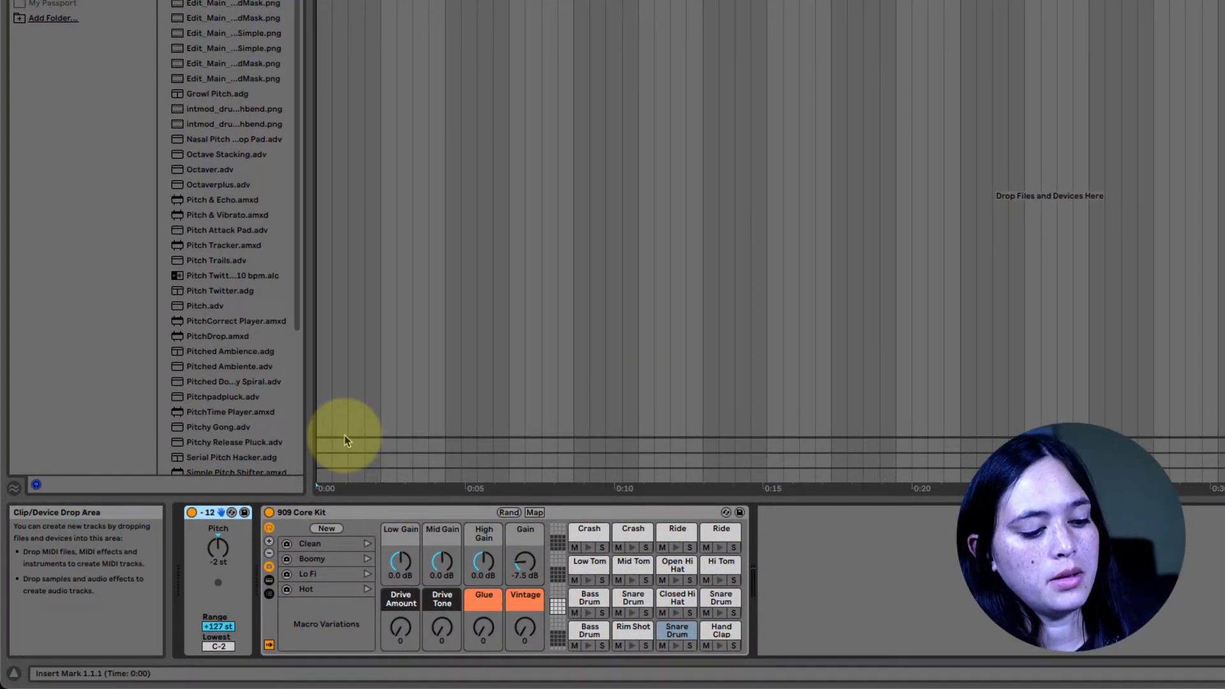
key(s)
key(d)
key(g)
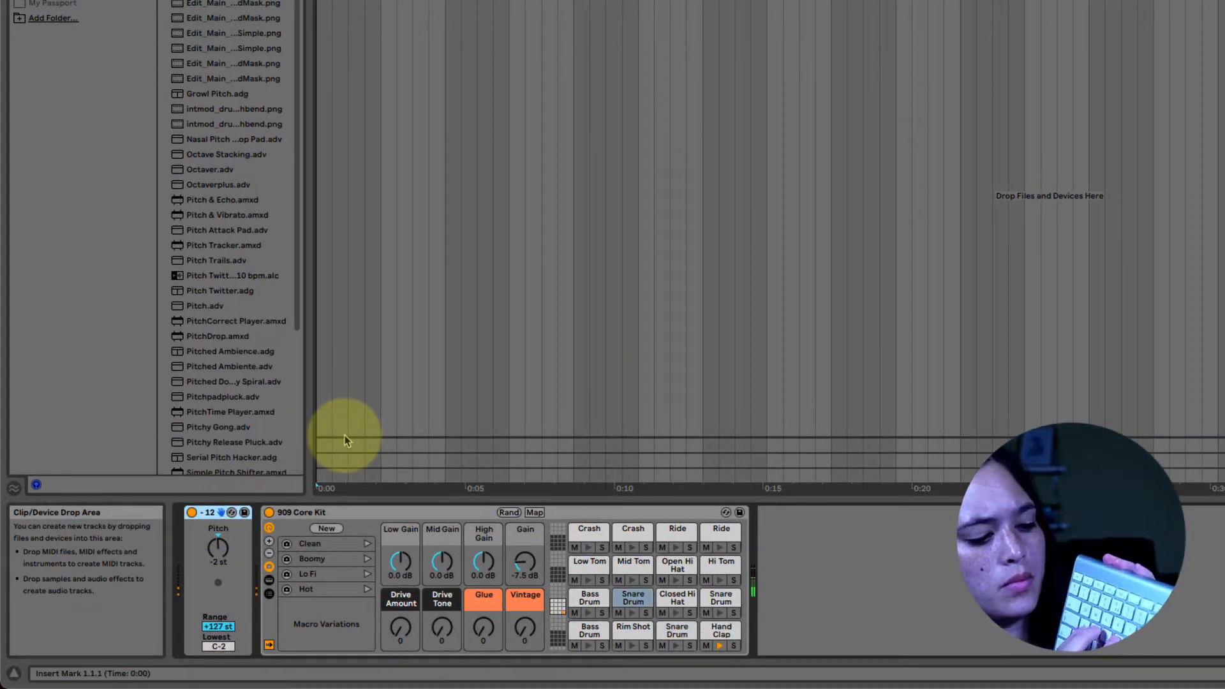
key(d)
key(s)
key(f)
key(s)
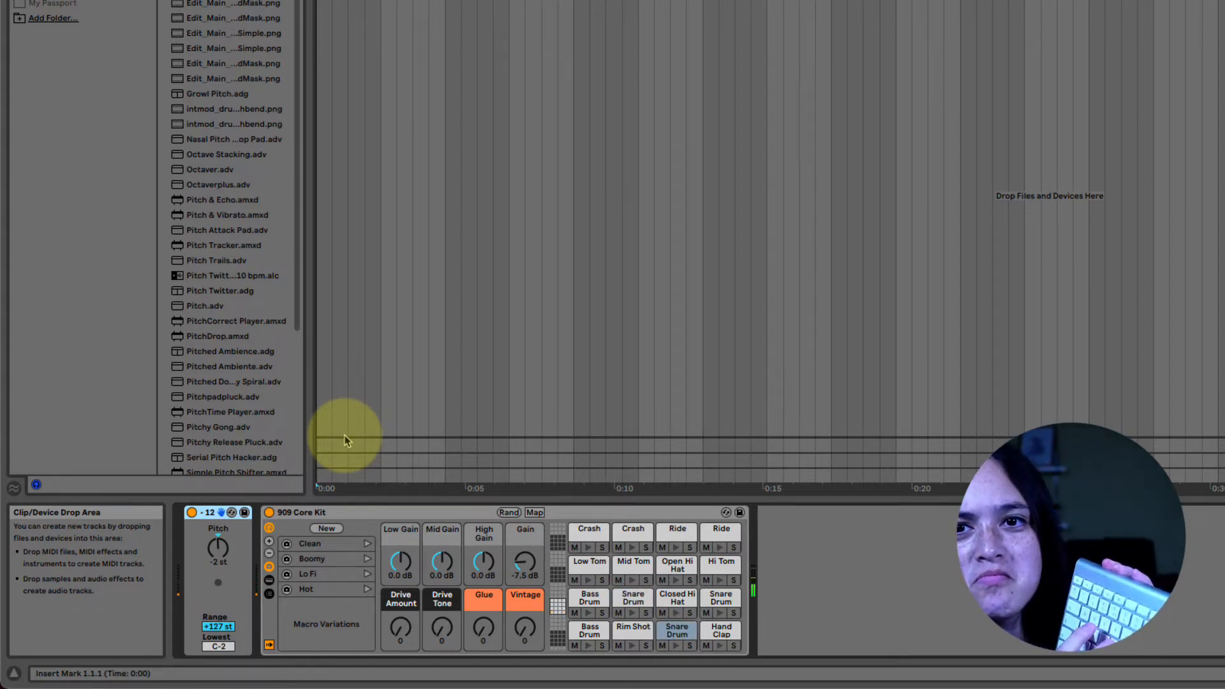
key(f)
key(s)
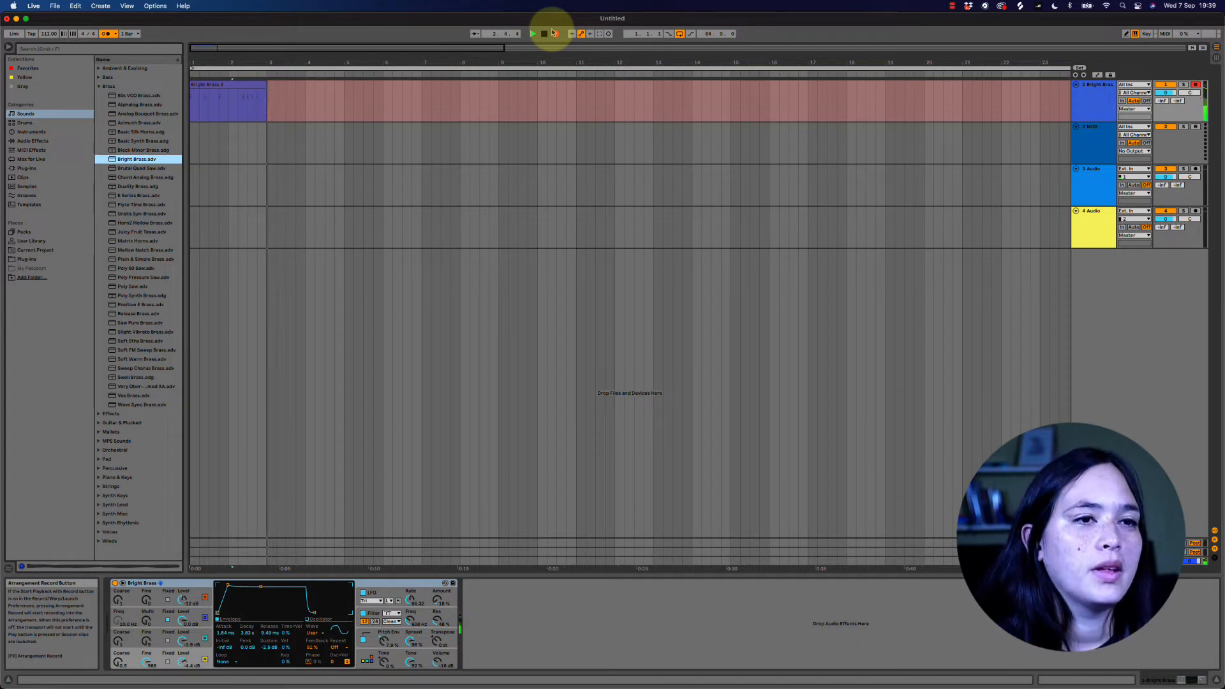
Stop the Bright Brass recording and open the recorded clip's notes, try moving a G4 note and undo the move
click(544, 34)
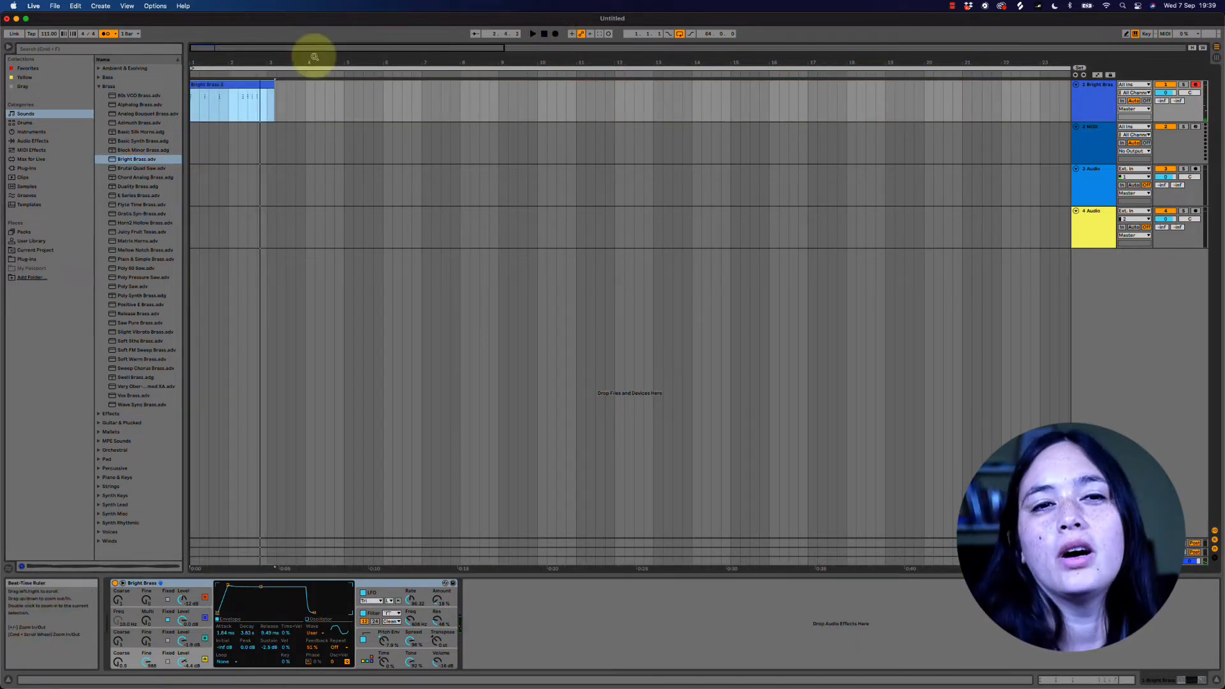
double_click(231, 93)
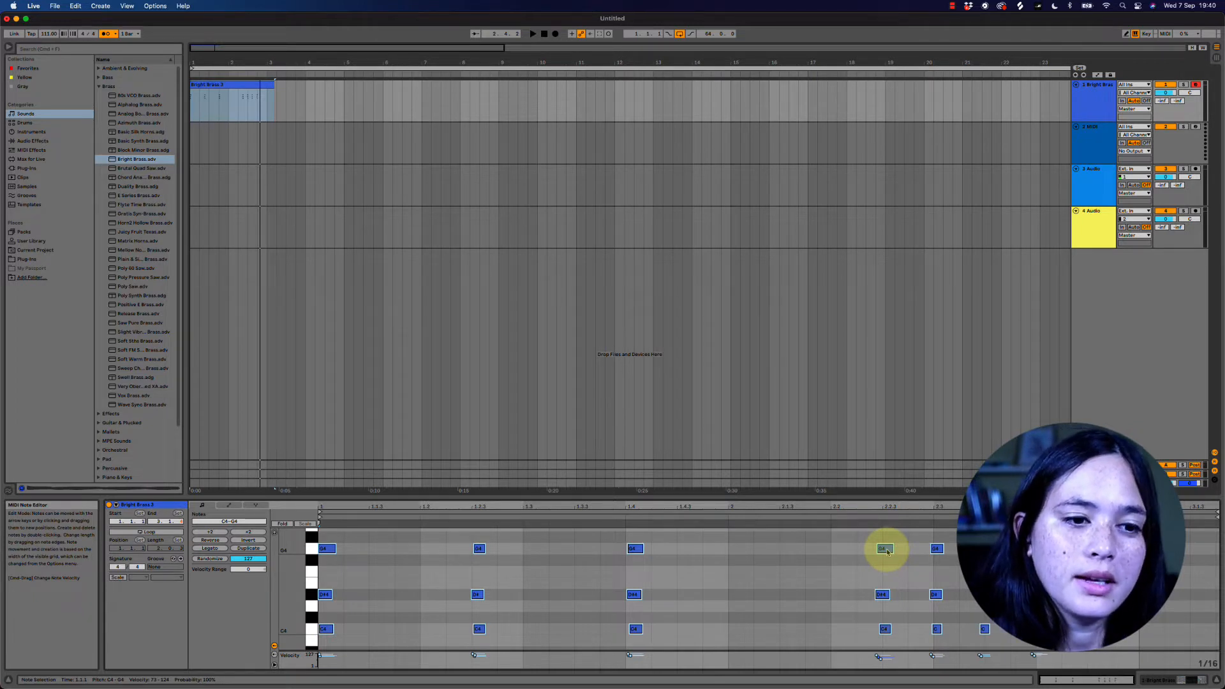
drag(887, 551, 921, 569)
key(super+z)
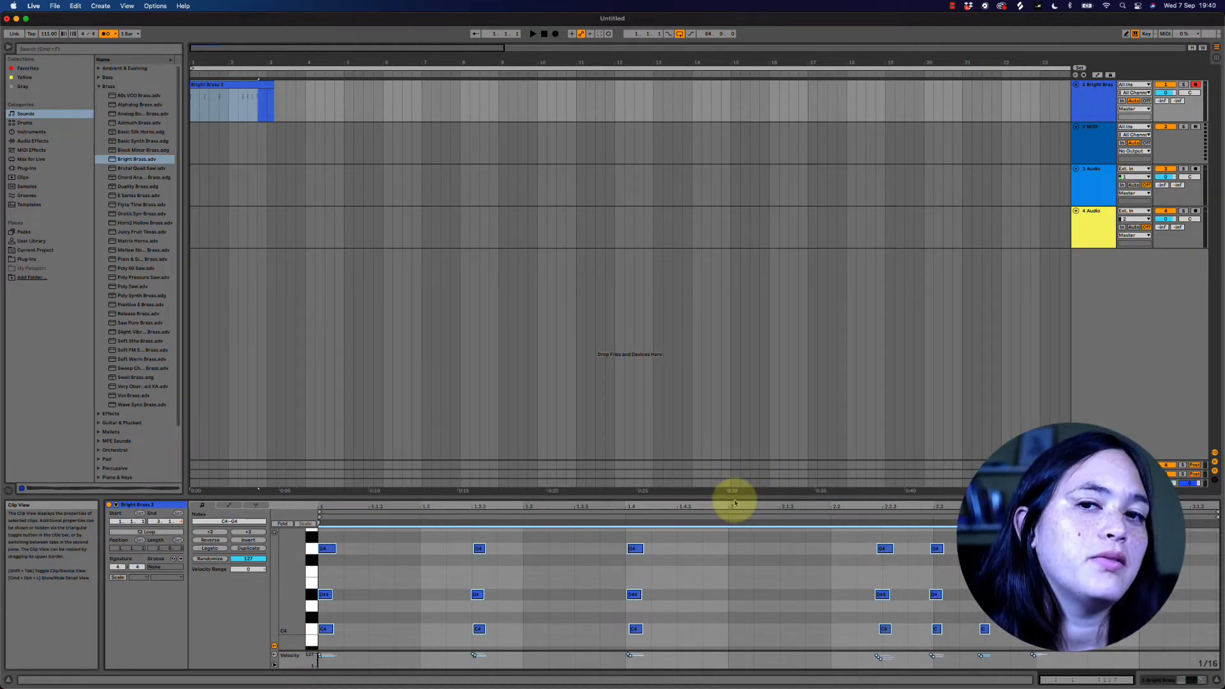
Quantize the recorded notes of the Bright Brass clip through the quantize settings and play the clip
key(shift+super+u)
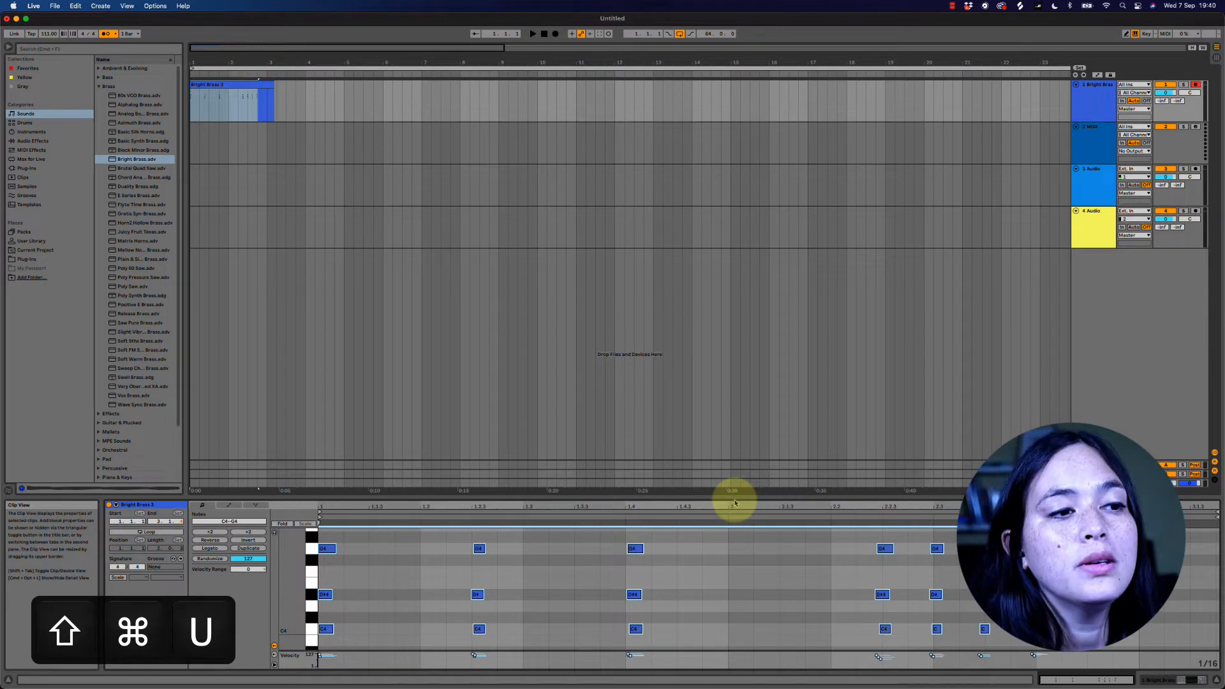
click(602, 375)
key(space)
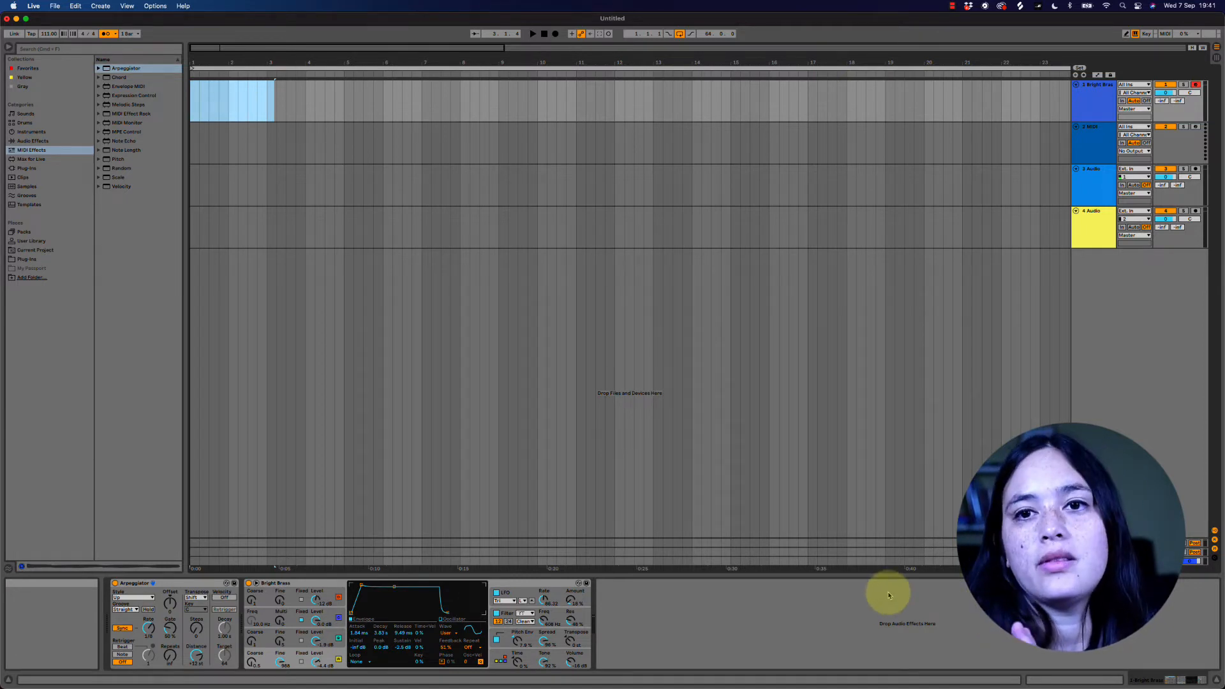
Switch the muted Bright Brass track back on, and solo tracks 1, 2 and 3 together before clearing the solos
click(1090, 127)
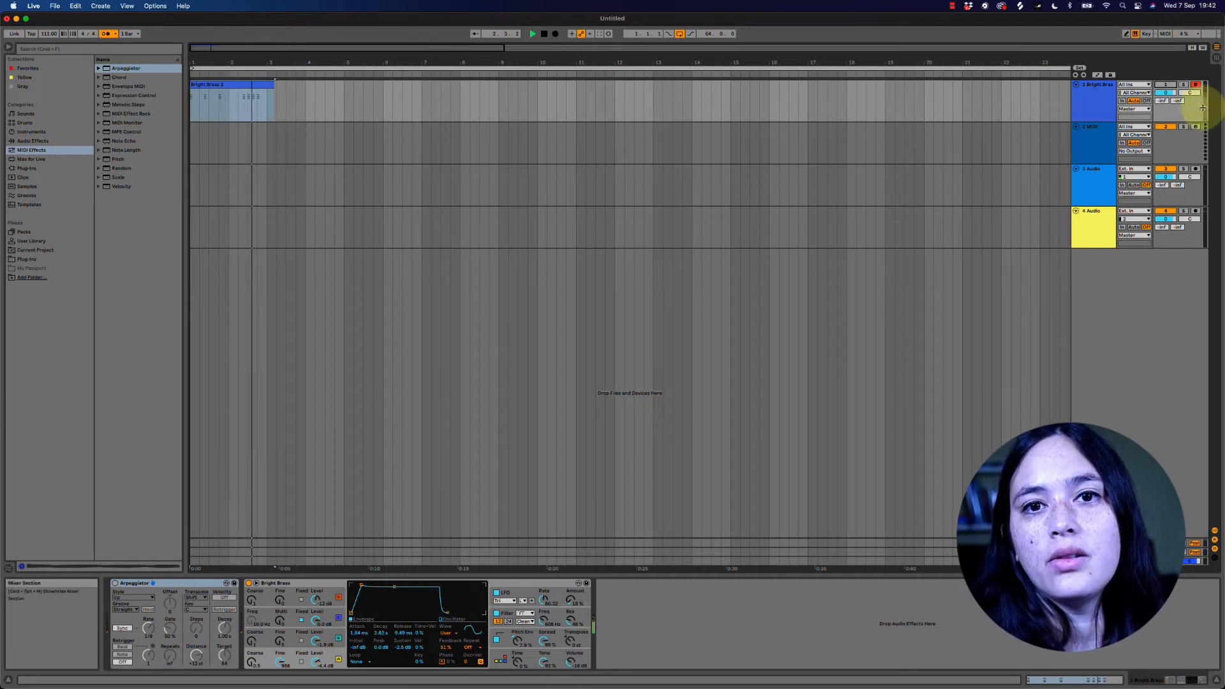
click(1166, 84)
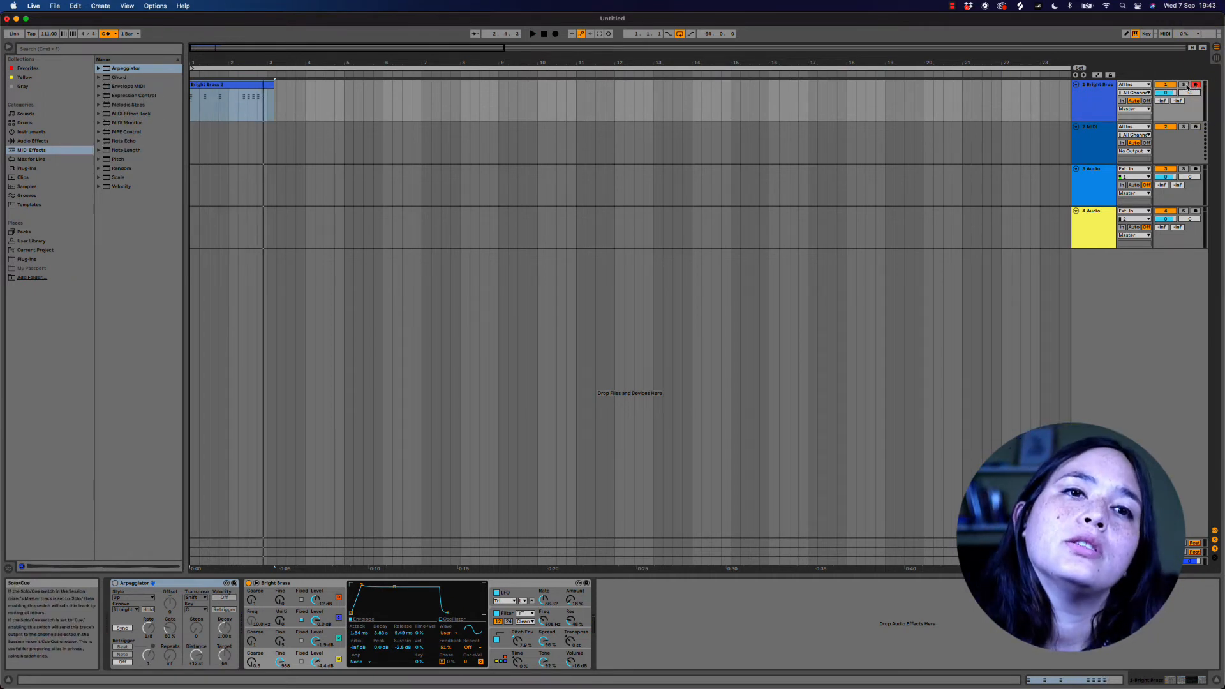
click(1183, 85)
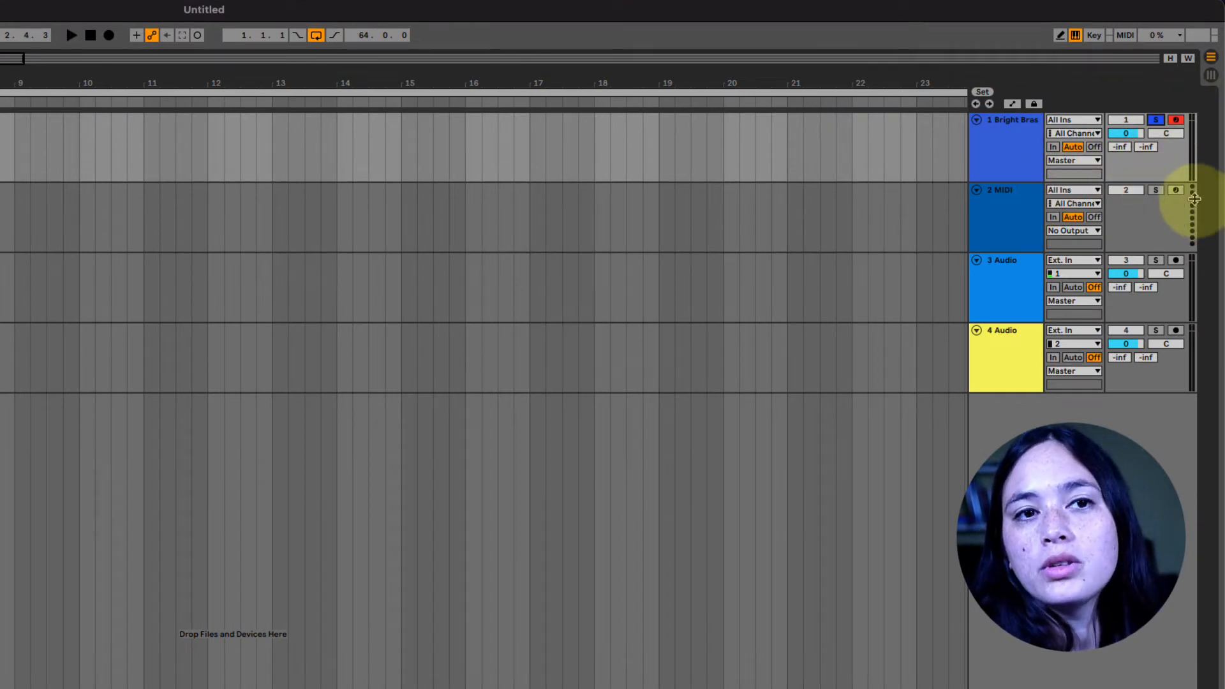
super+click(1155, 191)
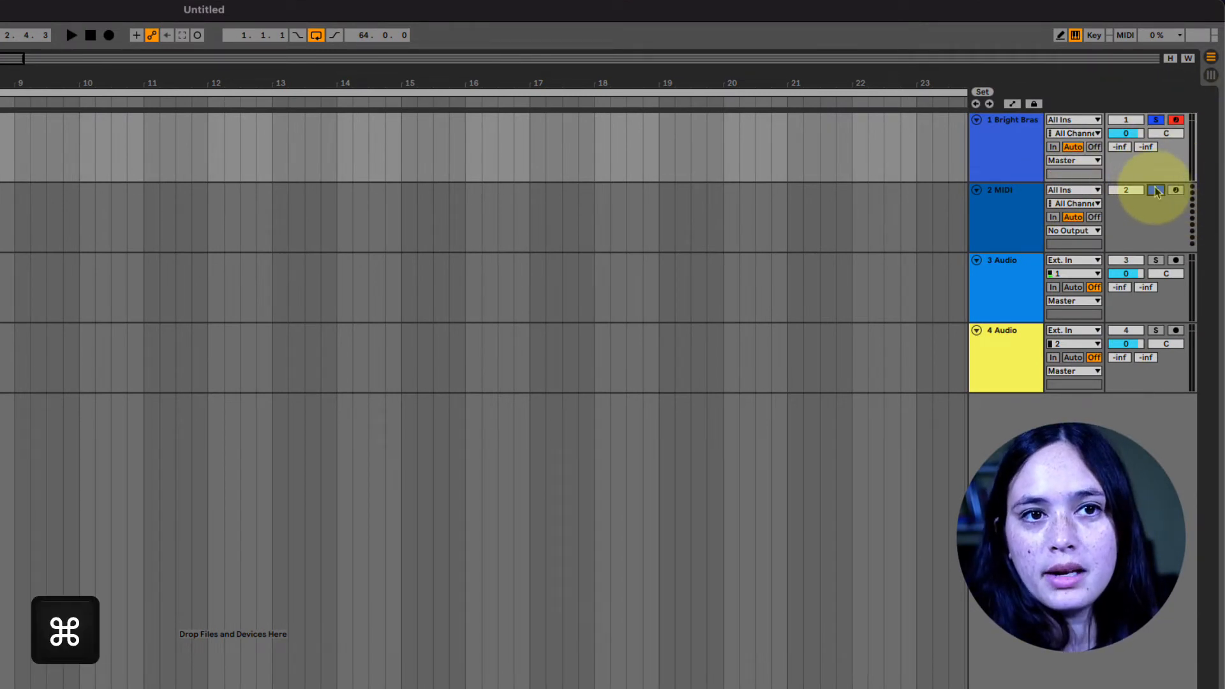
super+click(1157, 262)
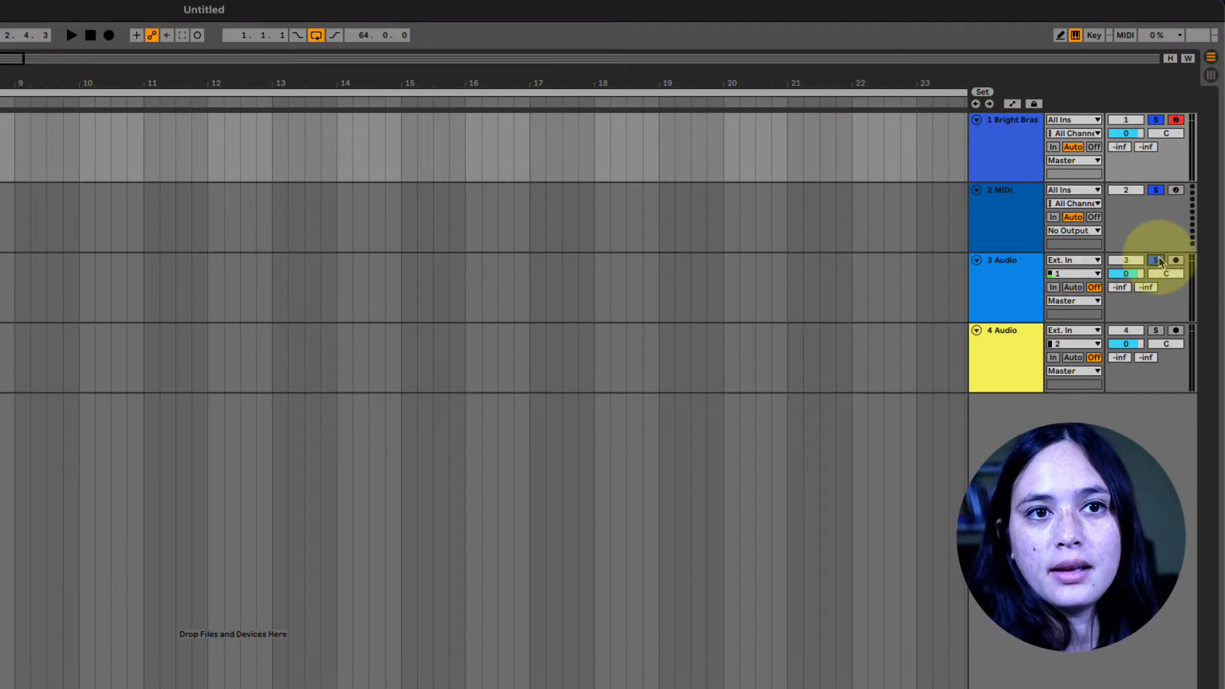
click(1157, 260)
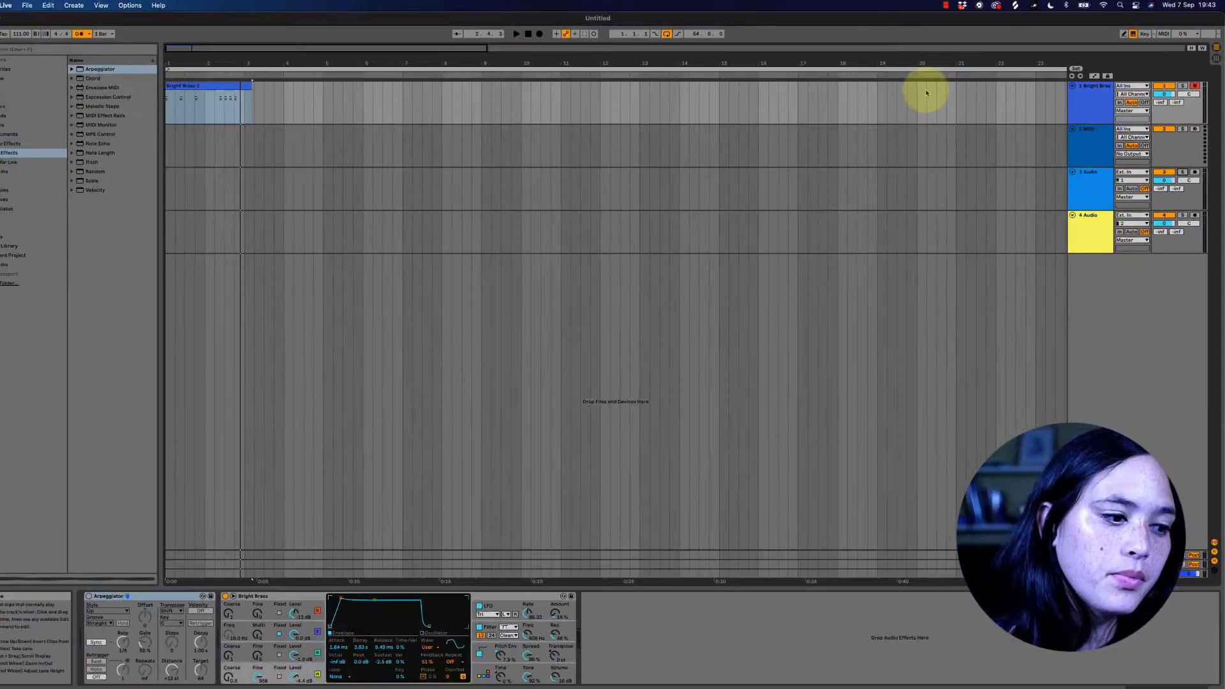
Show the clip view and insert new audio tracks below the 3 Audio track
key(shift+Tab)
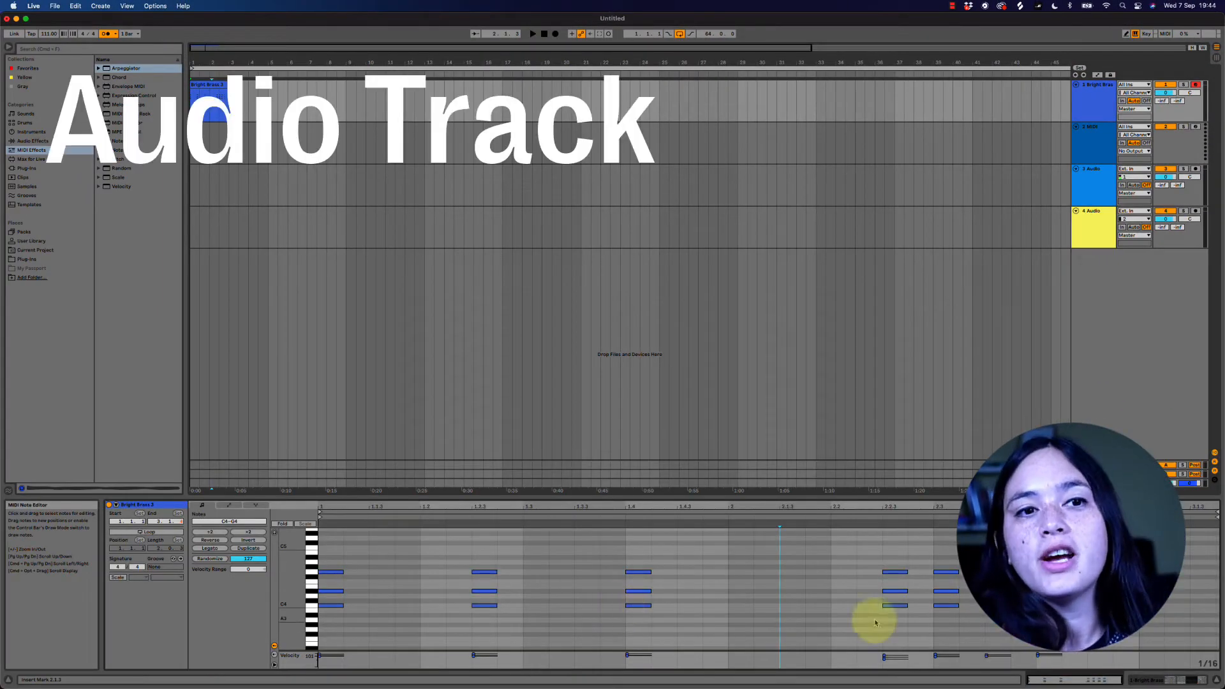
click(1077, 181)
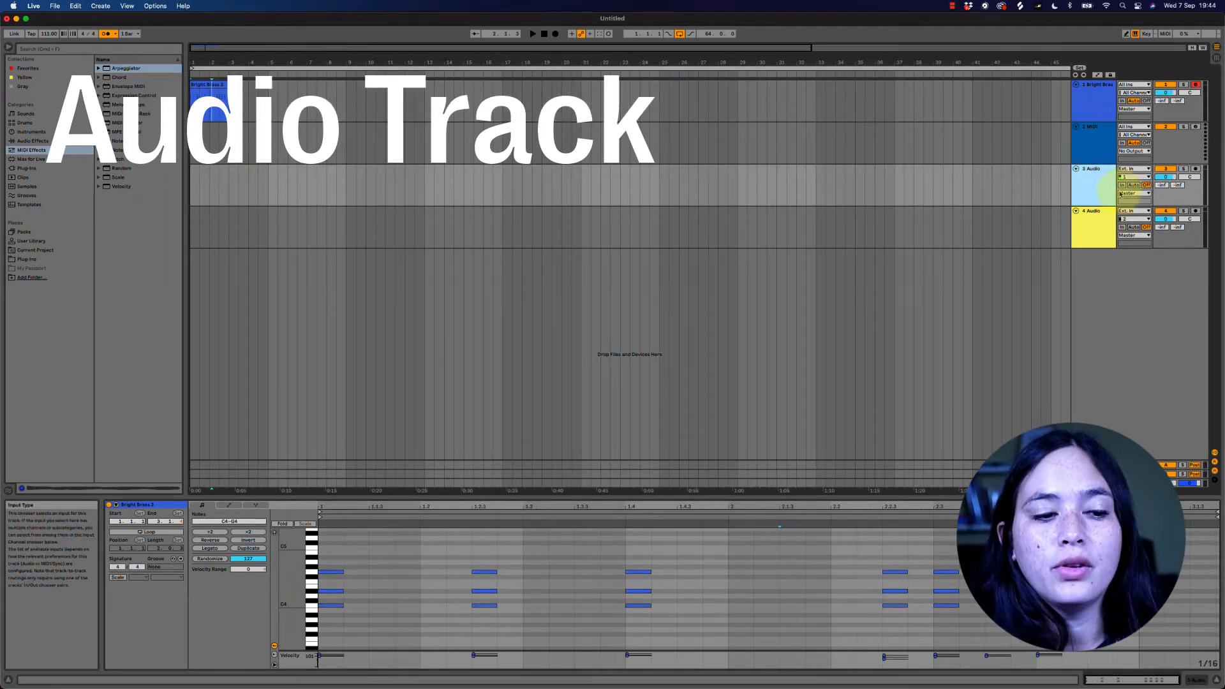
key(super+t)
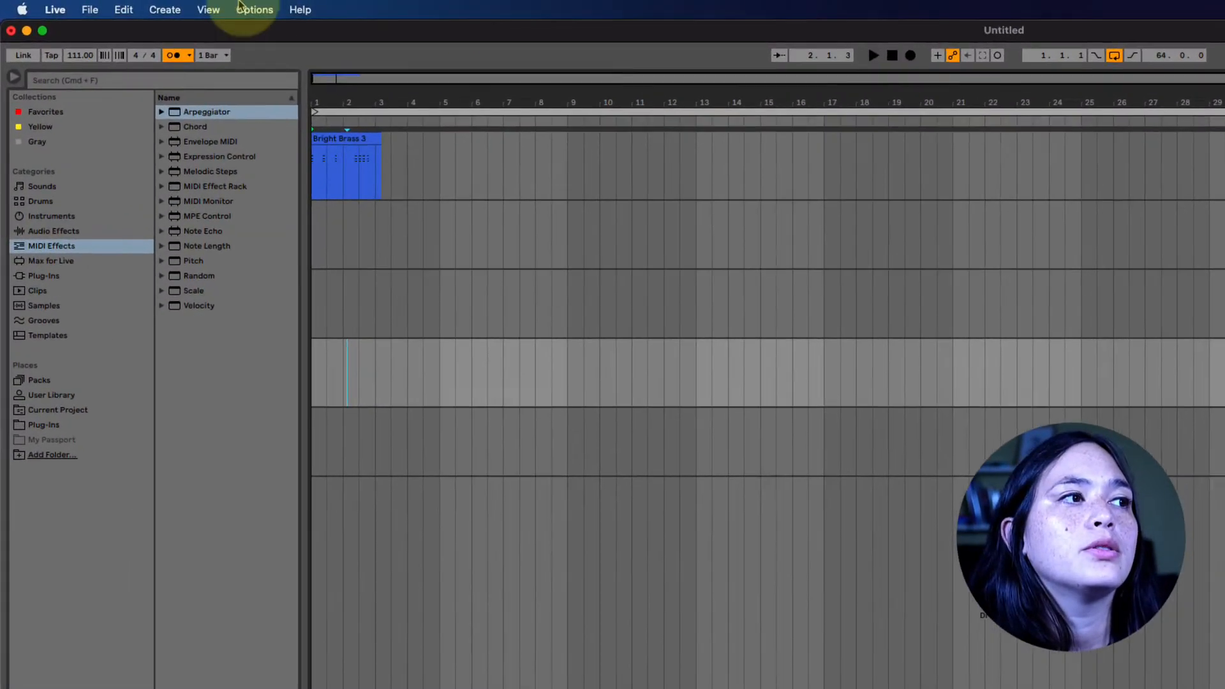
click(164, 10)
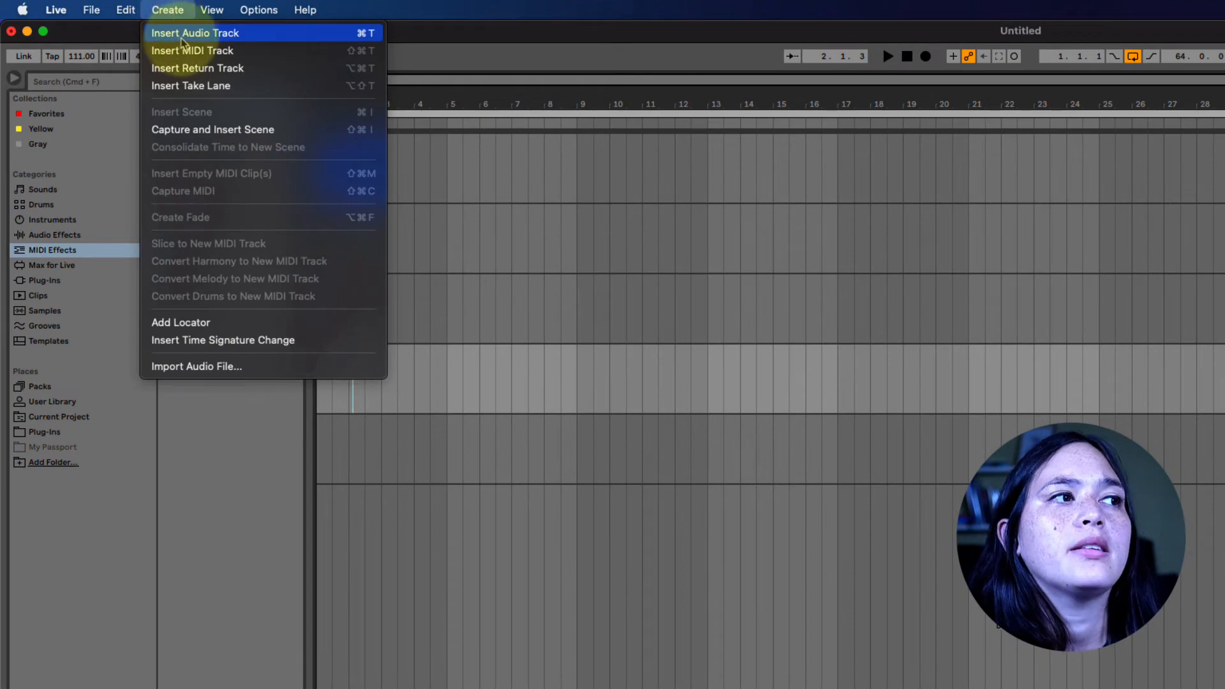
click(183, 35)
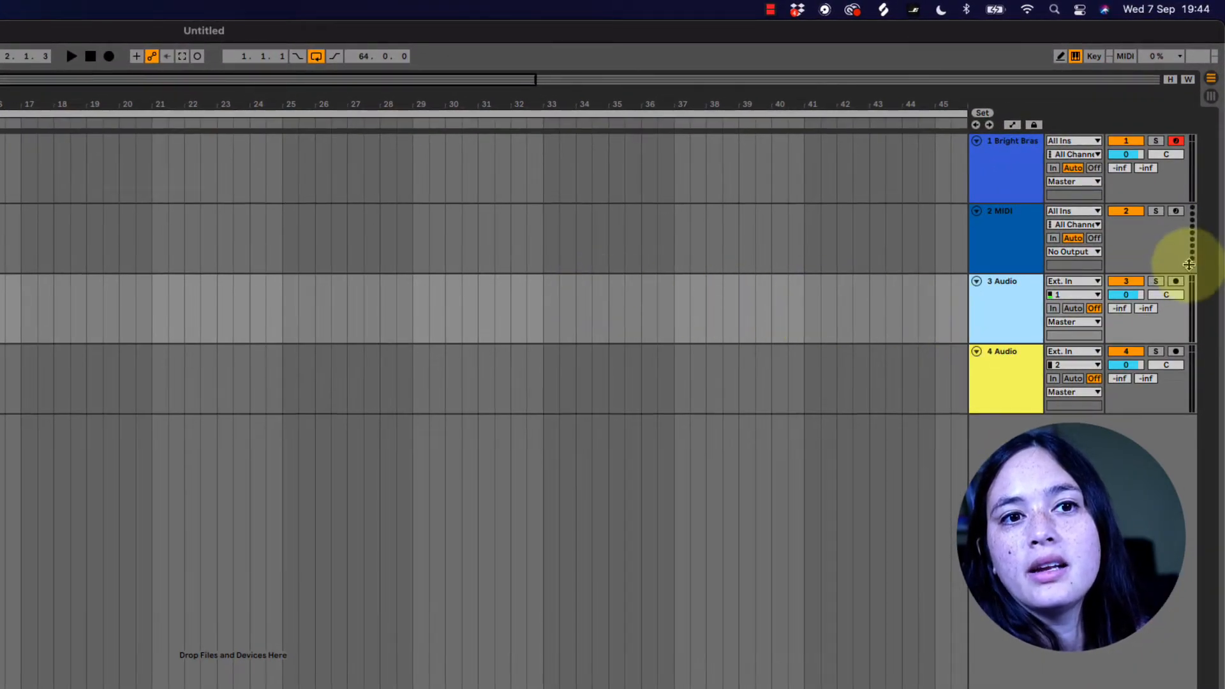
Arm the 3 Audio track for recording, record about two bars of audio from bar 1 and stop
click(1177, 282)
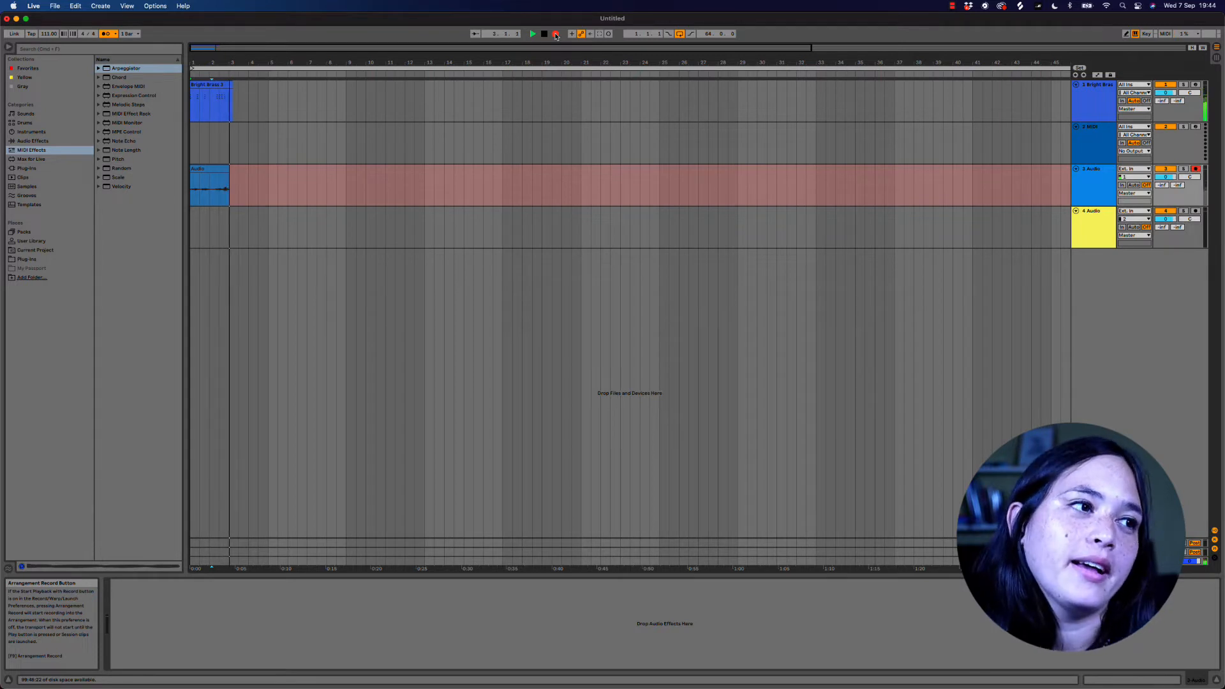
key(space)
click(425, 69)
click(223, 191)
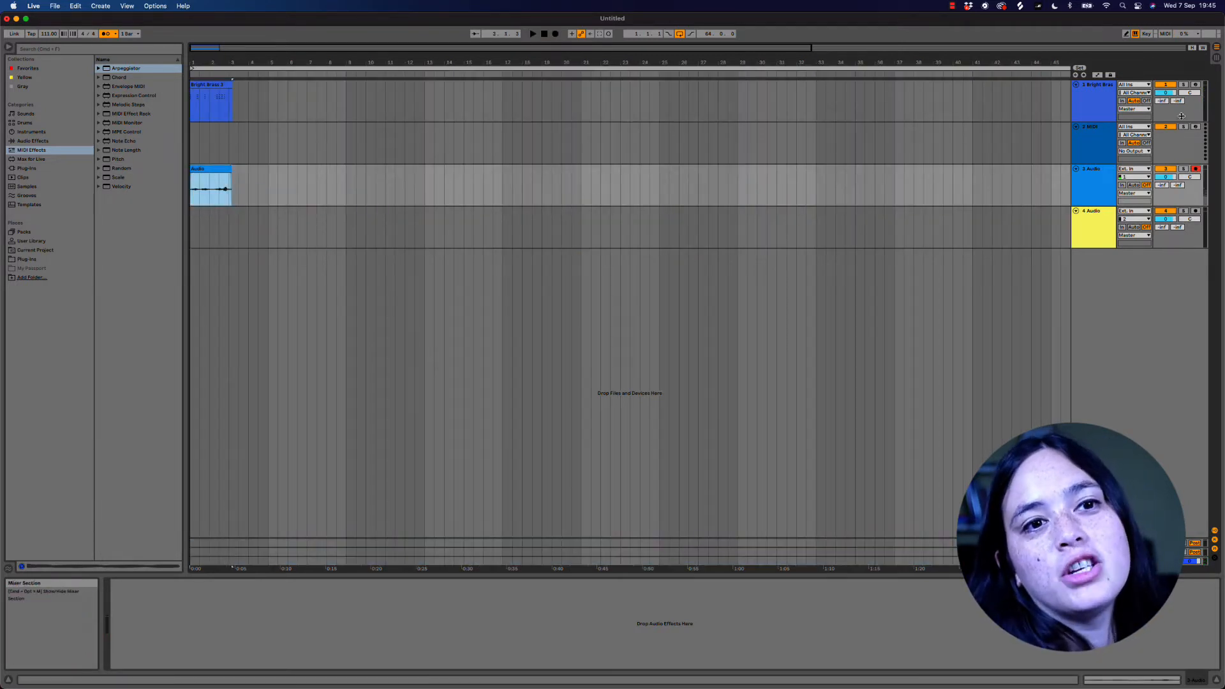
Set the 3 Audio track's volume to -0.2 dB and raise the recorded audio clip's gain in its clip view
drag(1169, 177, 1169, 181)
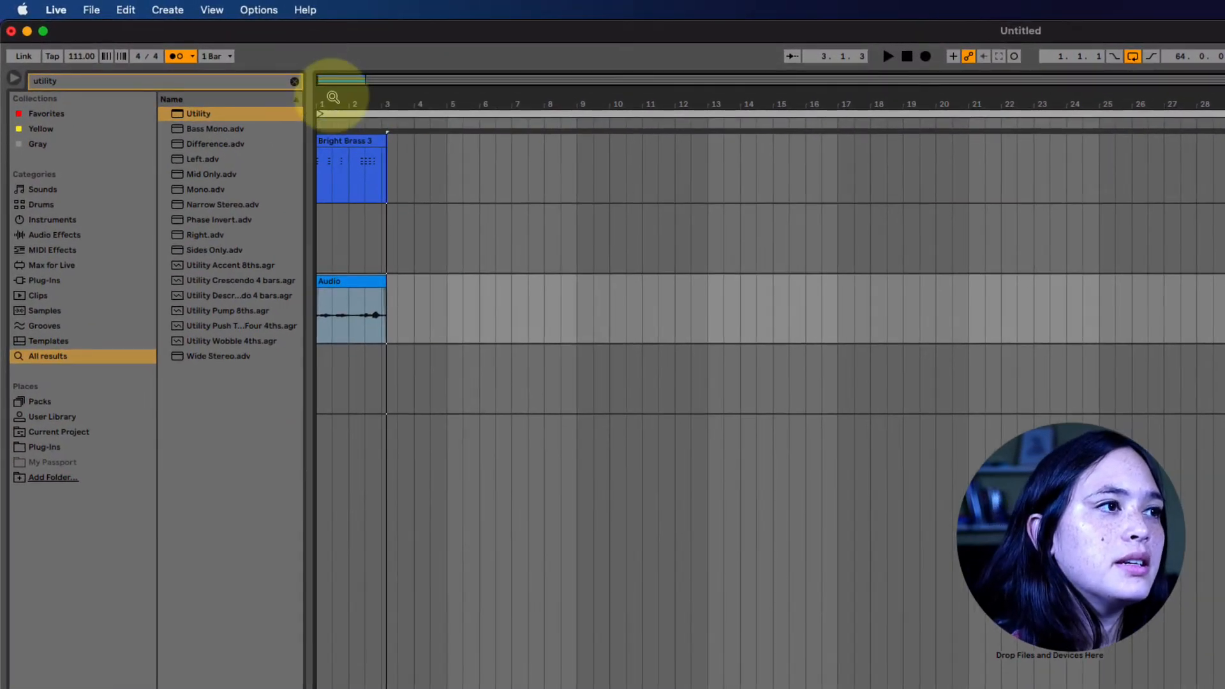
drag(333, 97, 405, 121)
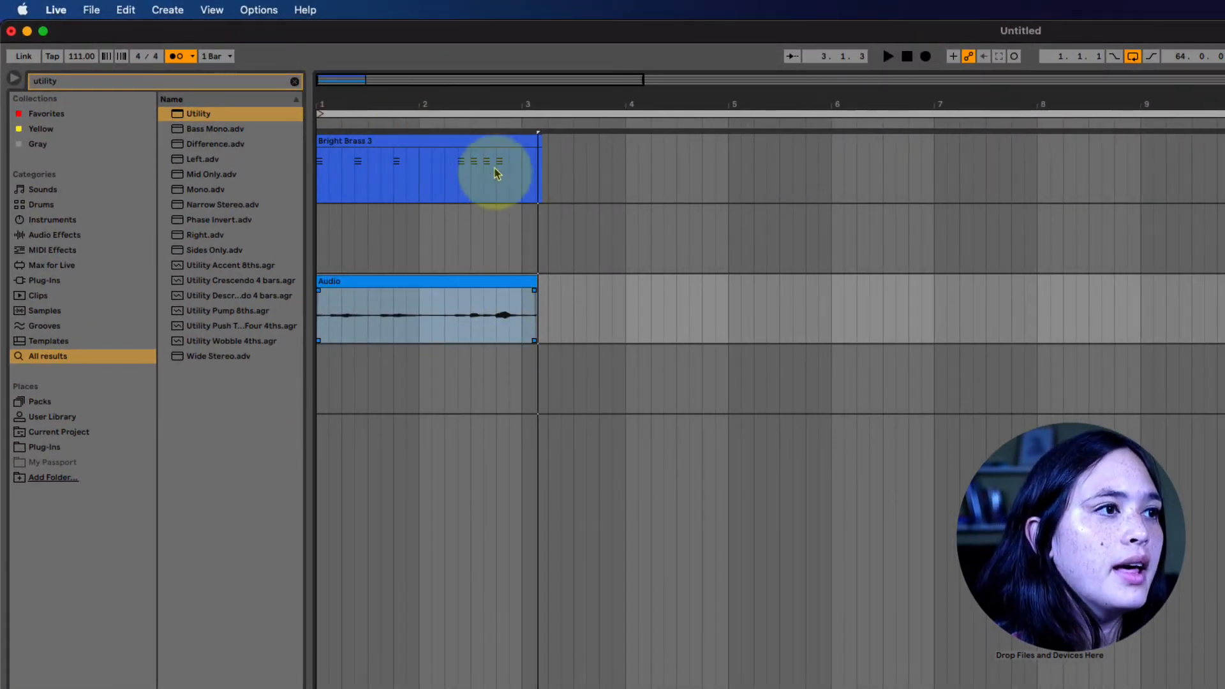
click(501, 296)
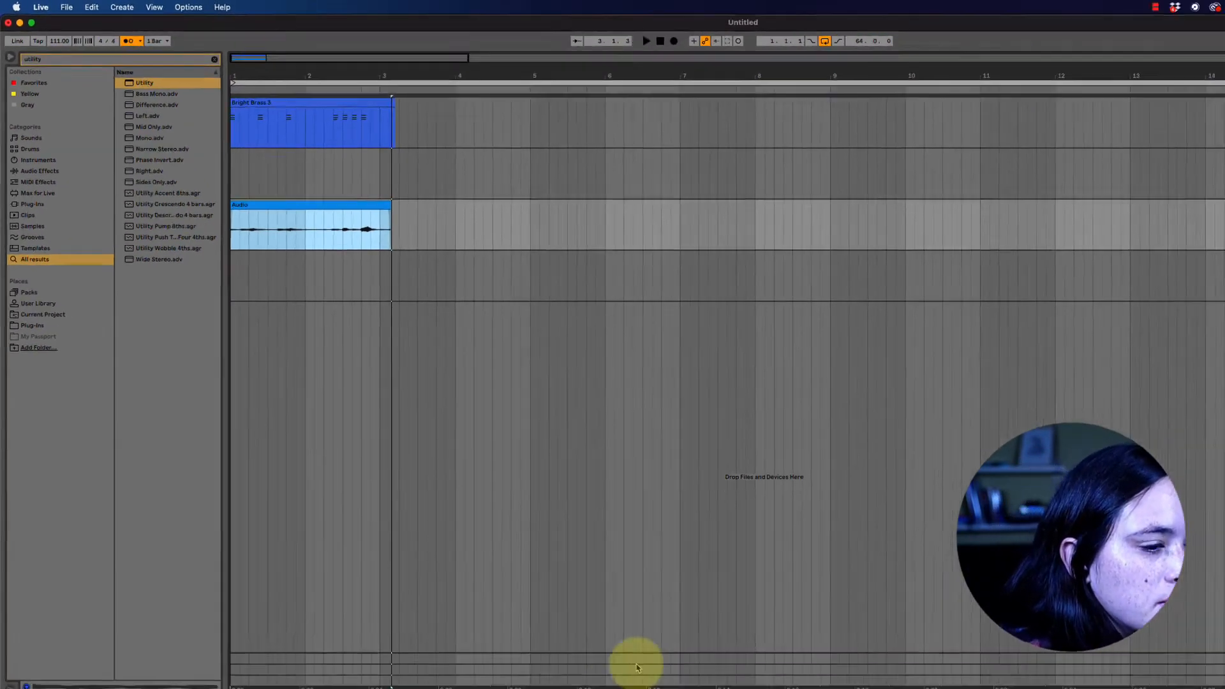
click(1160, 679)
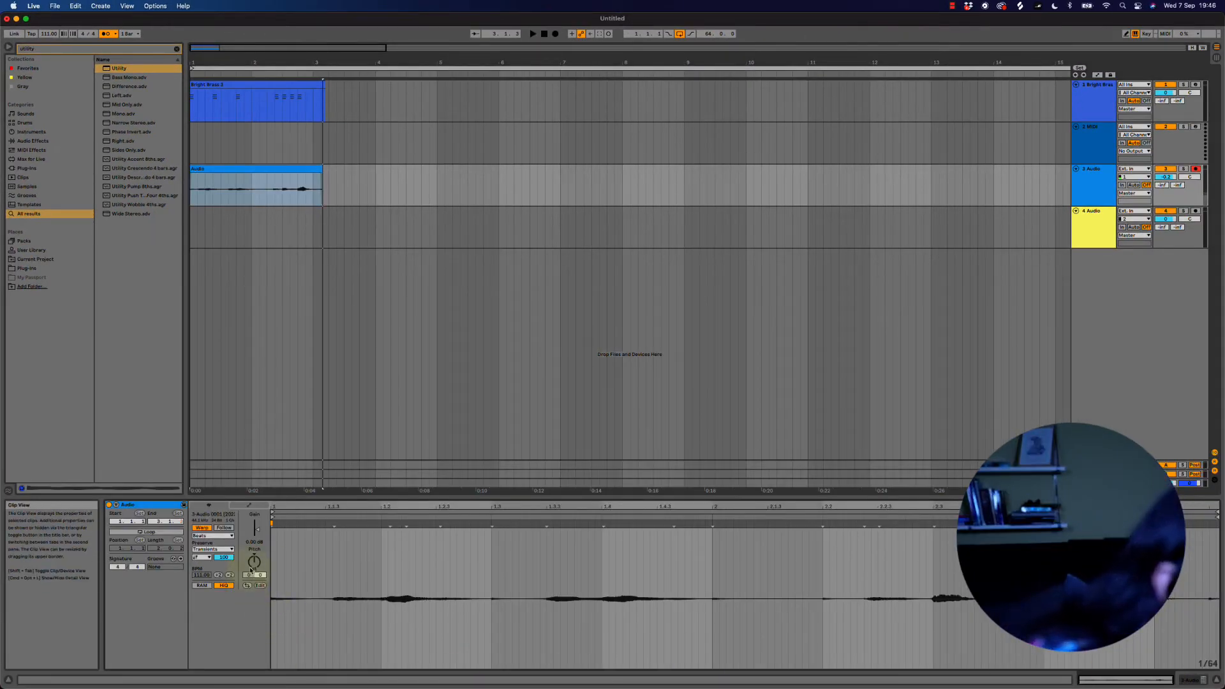
drag(255, 535, 255, 524)
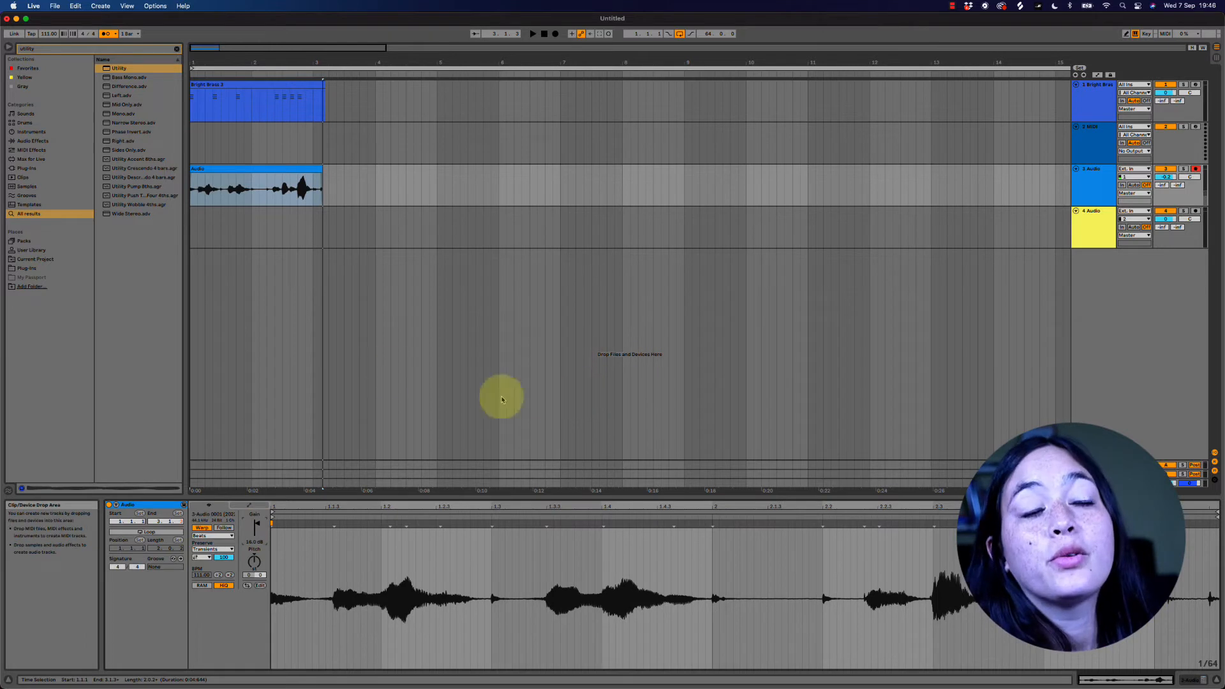
Browse the Samples category and open the input channel choices of the 3 Audio track
click(34, 189)
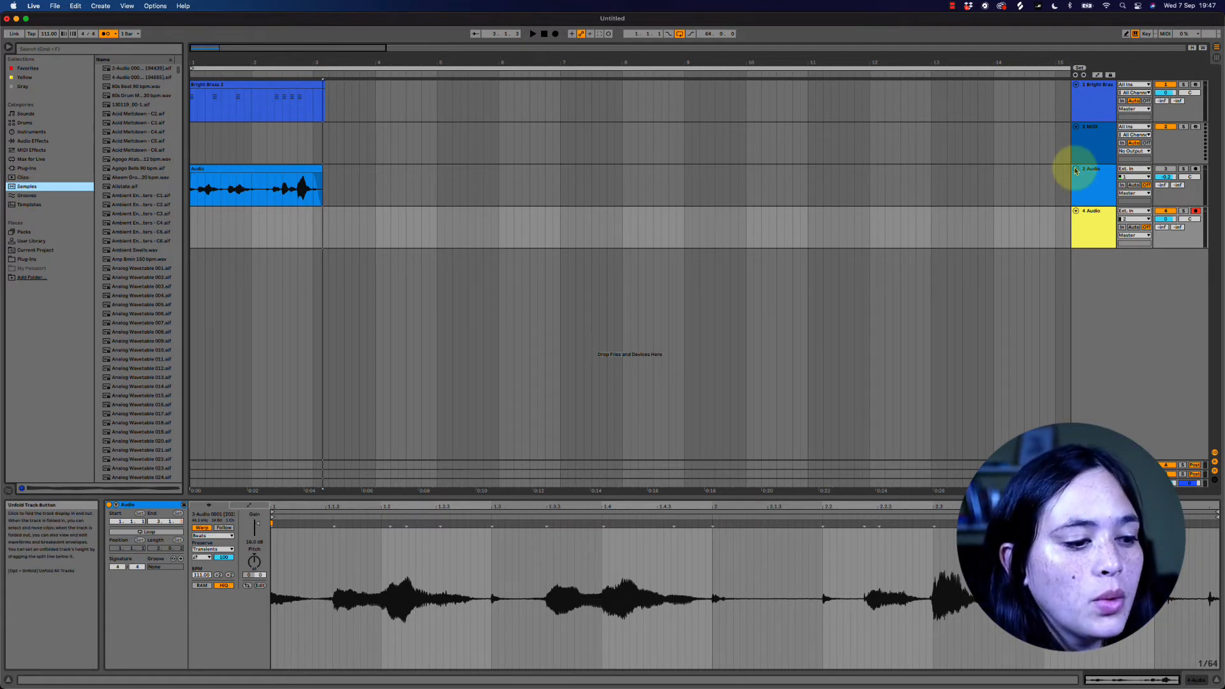
click(1085, 185)
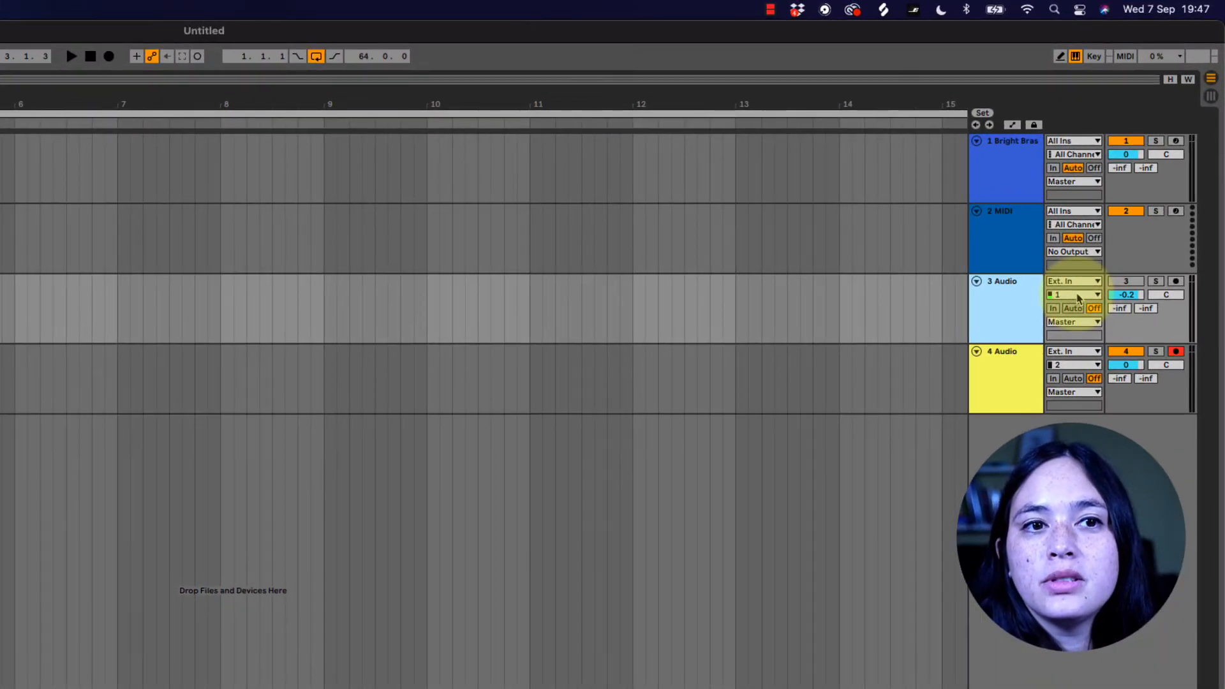
click(1077, 296)
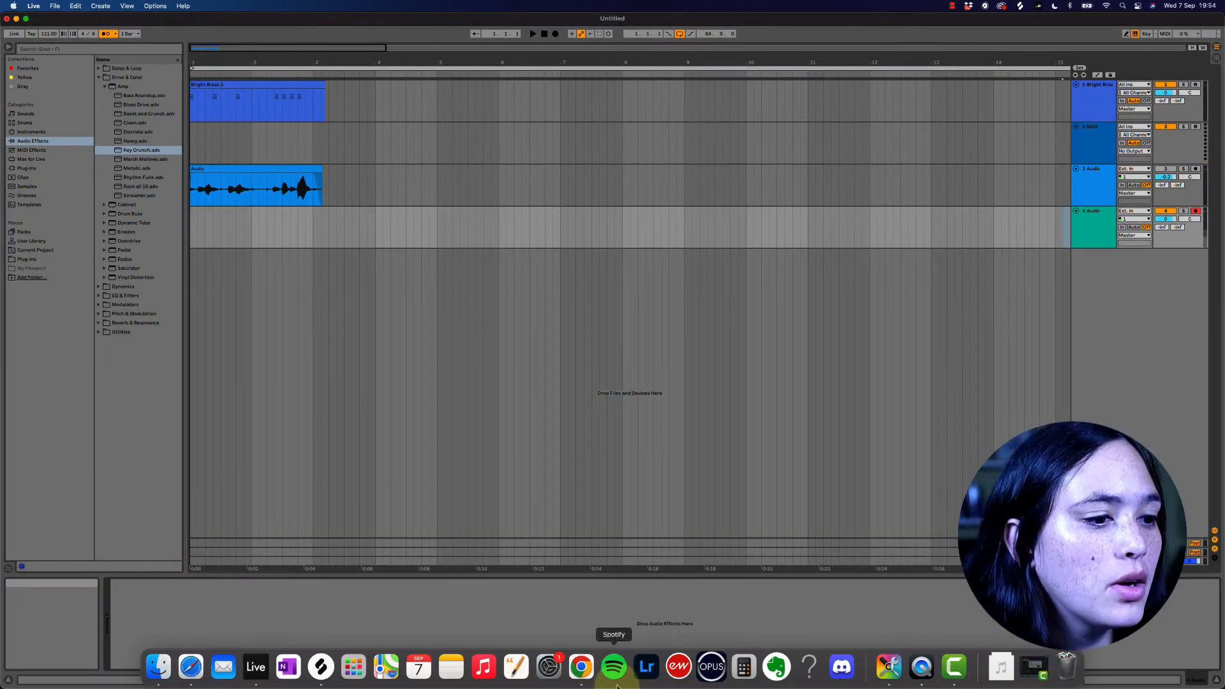
Switch to Splice and place the th2_hat_loop_simple_140.wav loop on the fourth track at bar 3 of the Live arrangement
click(714, 677)
click(1123, 236)
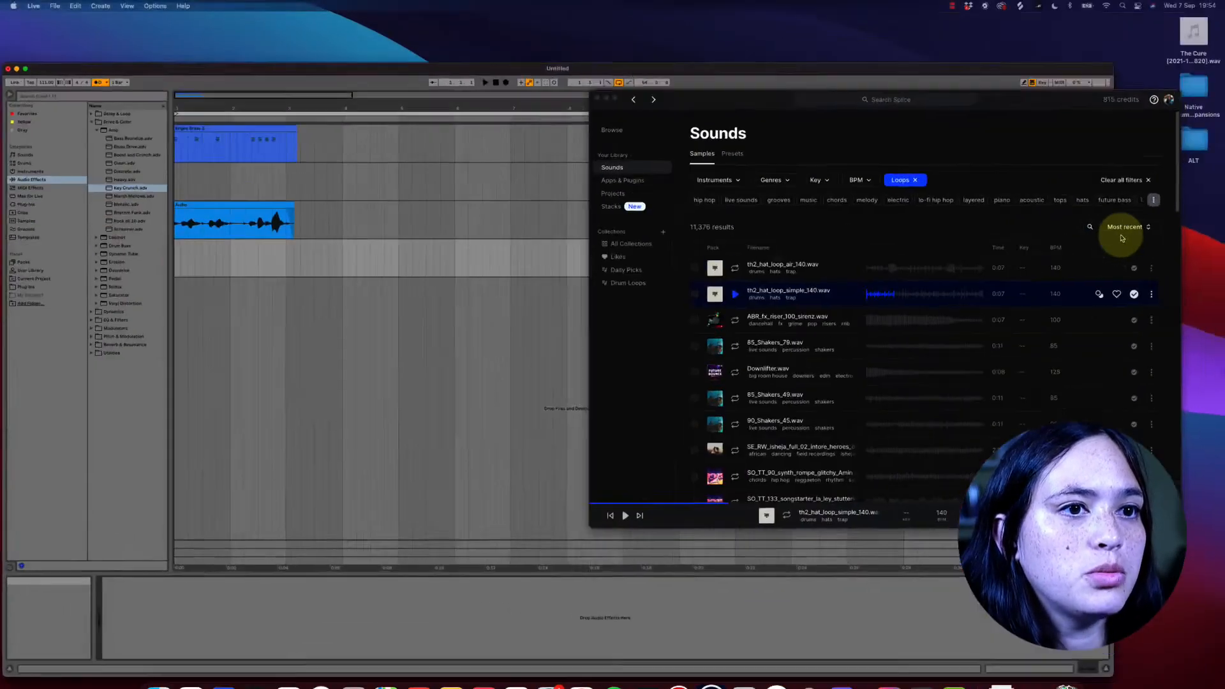
drag(716, 329, 319, 247)
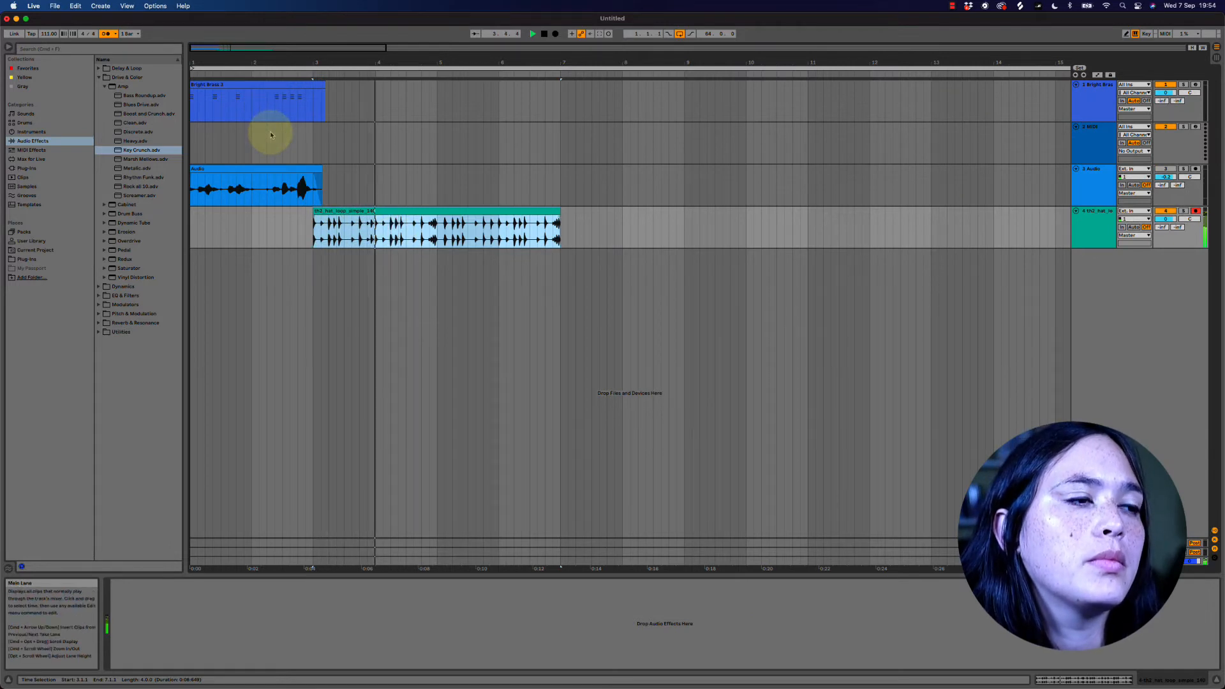
Place Splice's Downlifter.wav and, from a "piano" search, Bpm126_A_MusicBox_Piano.wav on new tracks at bar 3, and play them
drag(715, 241, 312, 277)
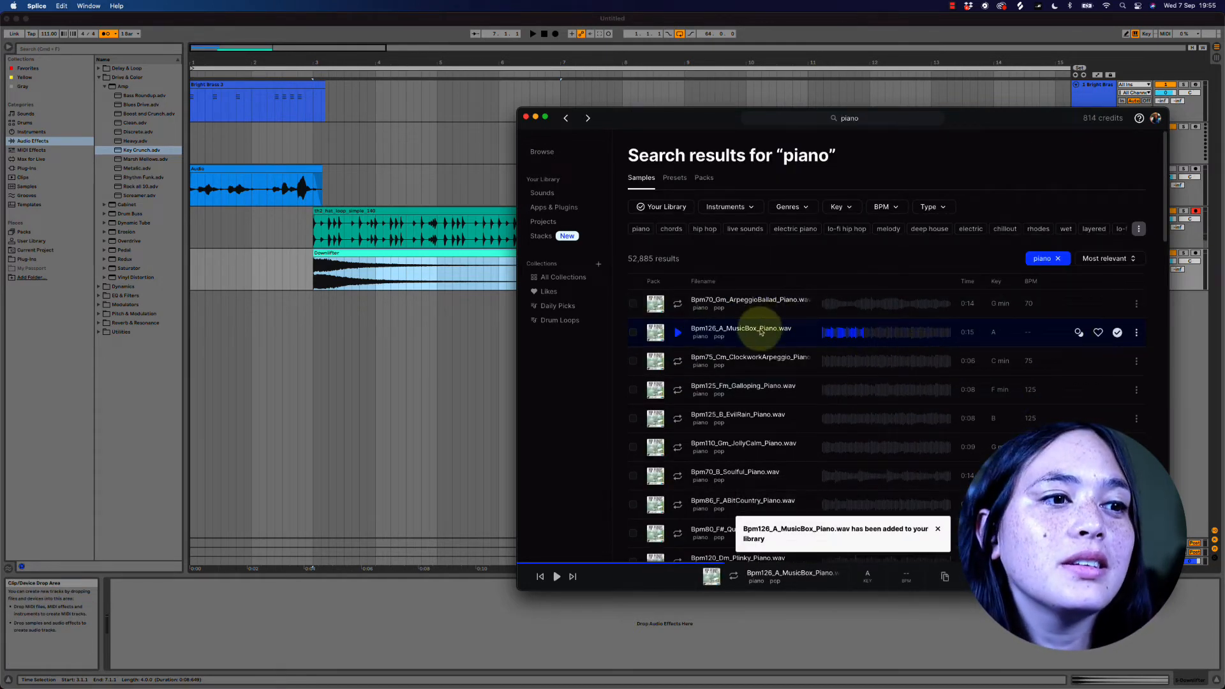
drag(732, 326, 317, 309)
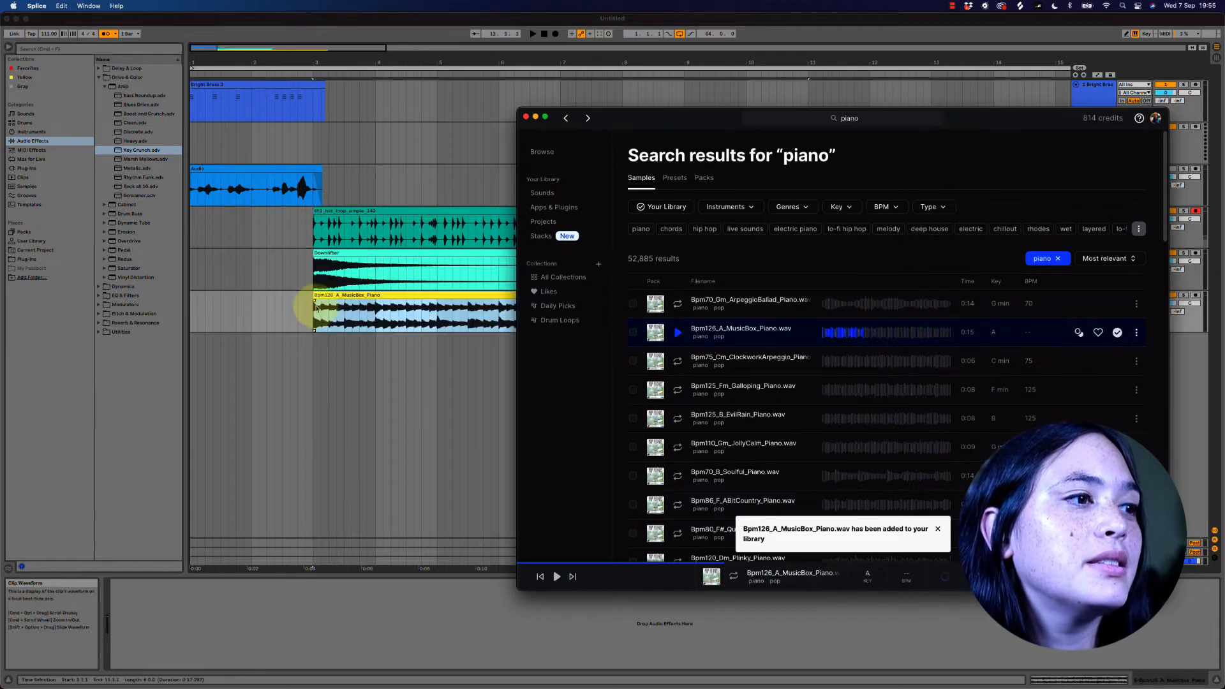
click(329, 294)
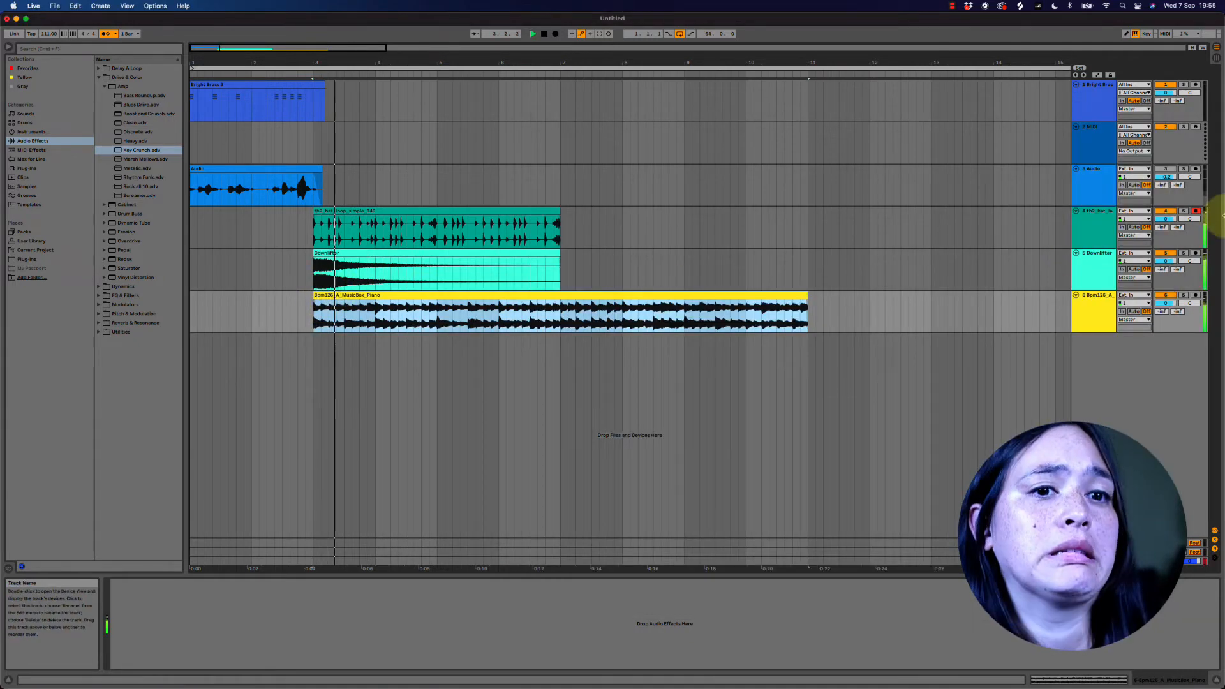
Stop playback, select the hat loop, Downlifter and piano tracks together and lower their volumes to -3.3 dB
click(1087, 220)
shift+click(1111, 296)
key(space)
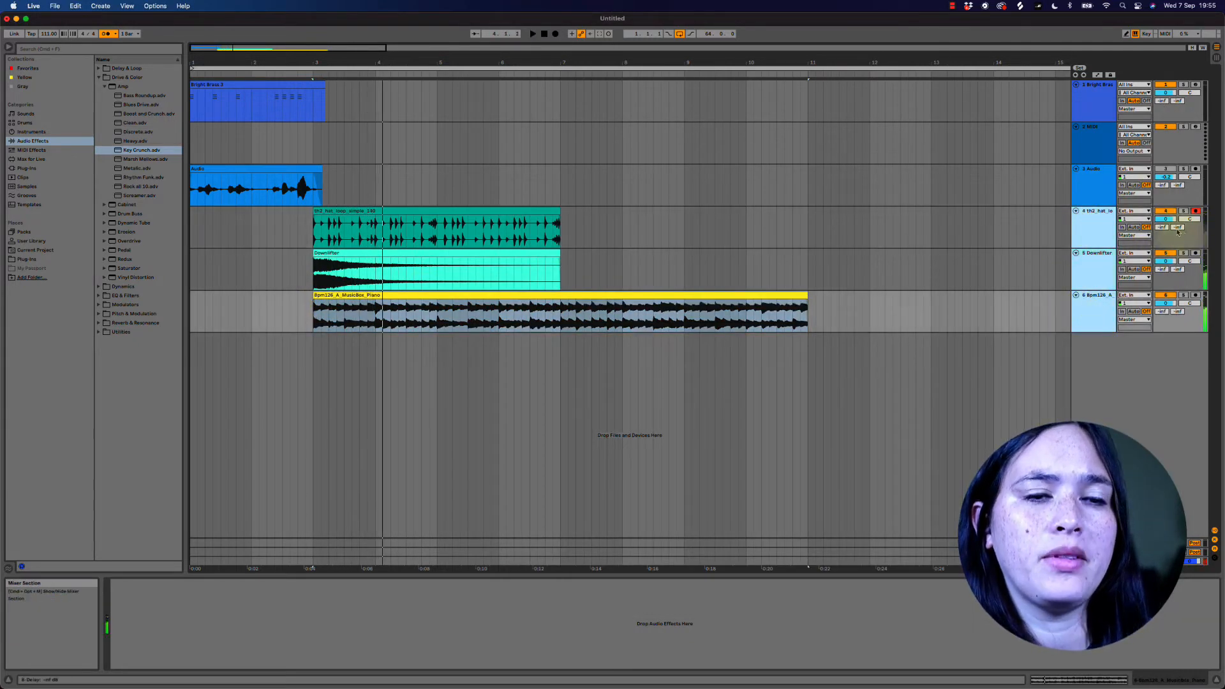
click(1104, 223)
shift+click(1101, 304)
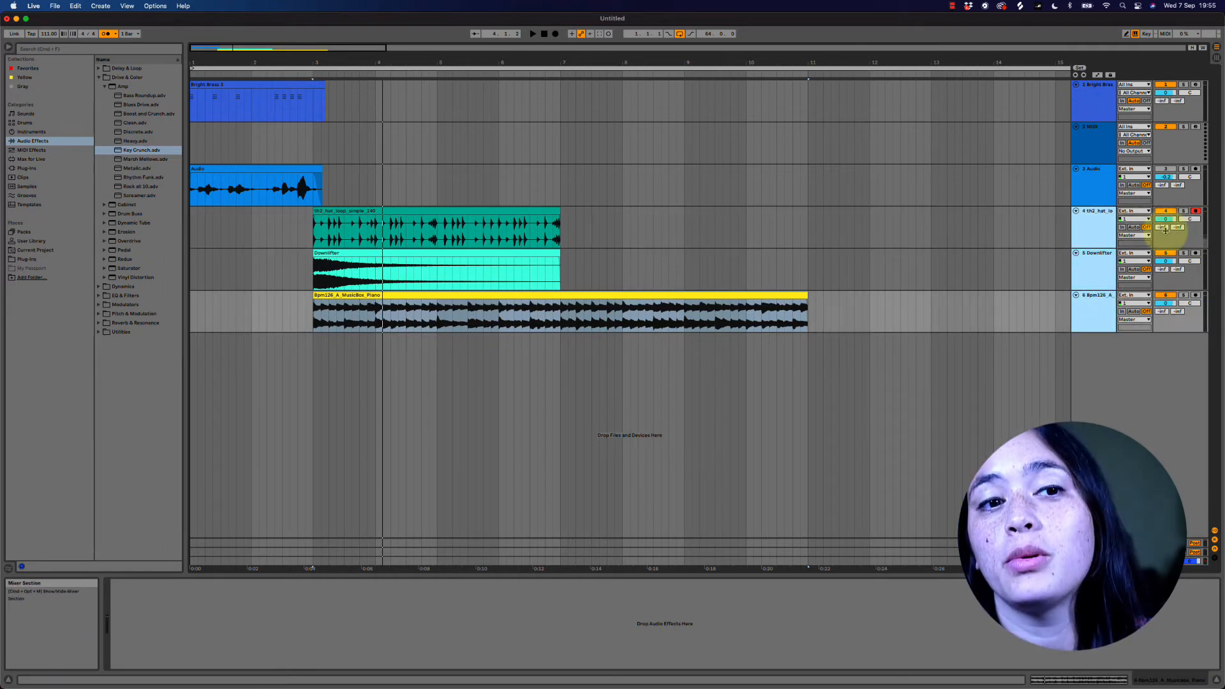
drag(1166, 219, 1166, 223)
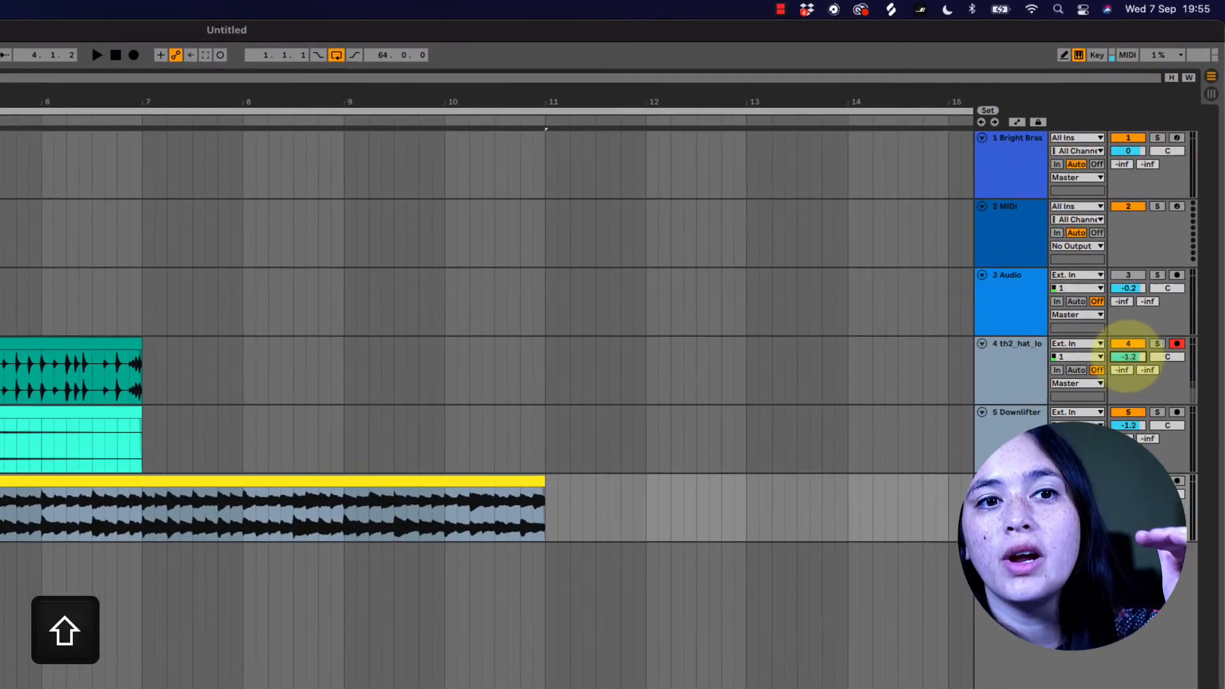
drag(1130, 359, 1130, 361)
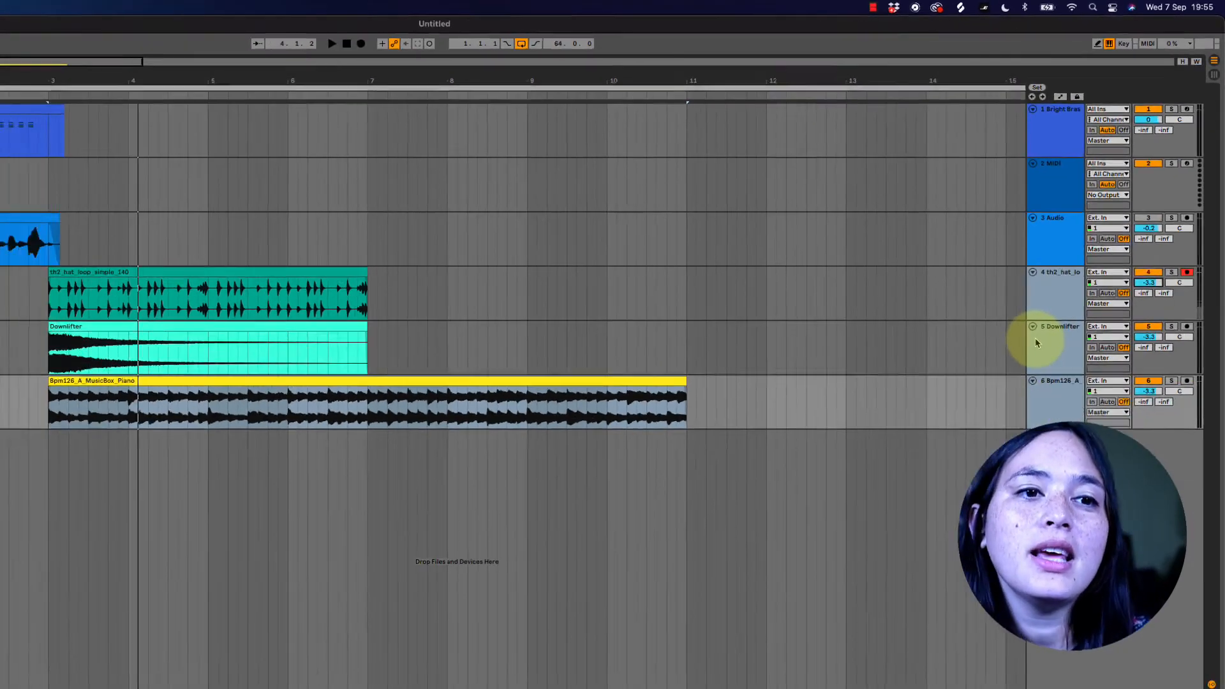
click(956, 439)
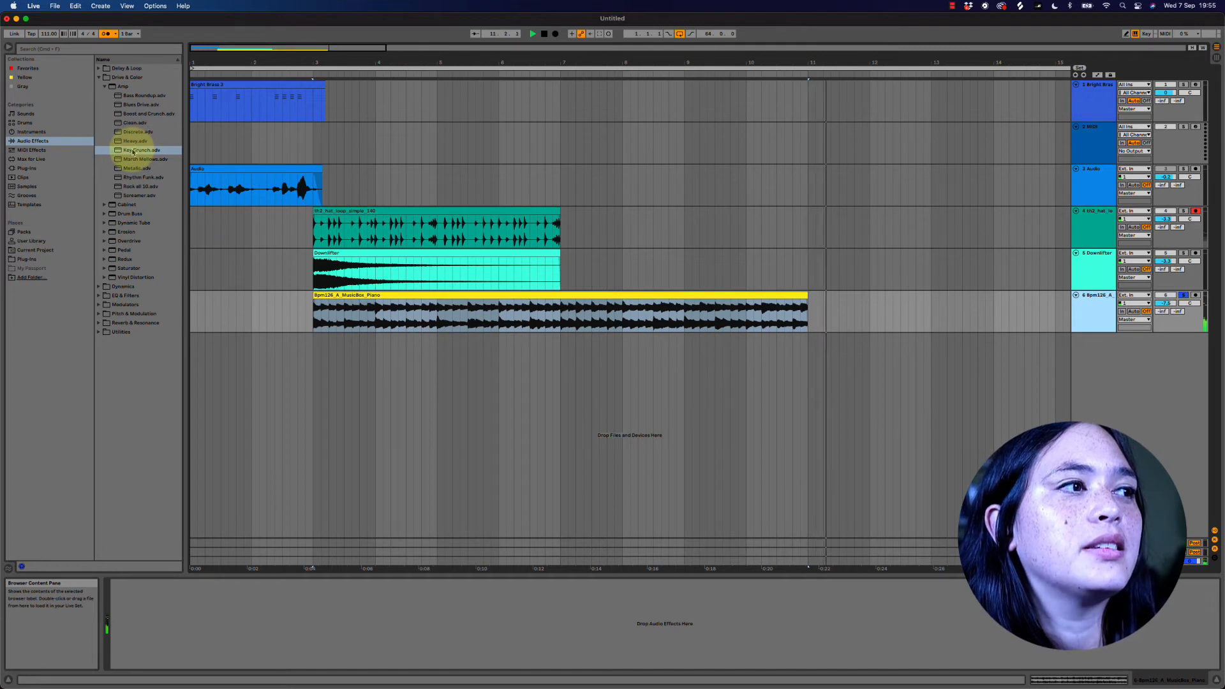
Add the Key Crunch audio effect to the music box piano track and stop playback
drag(141, 151, 702, 632)
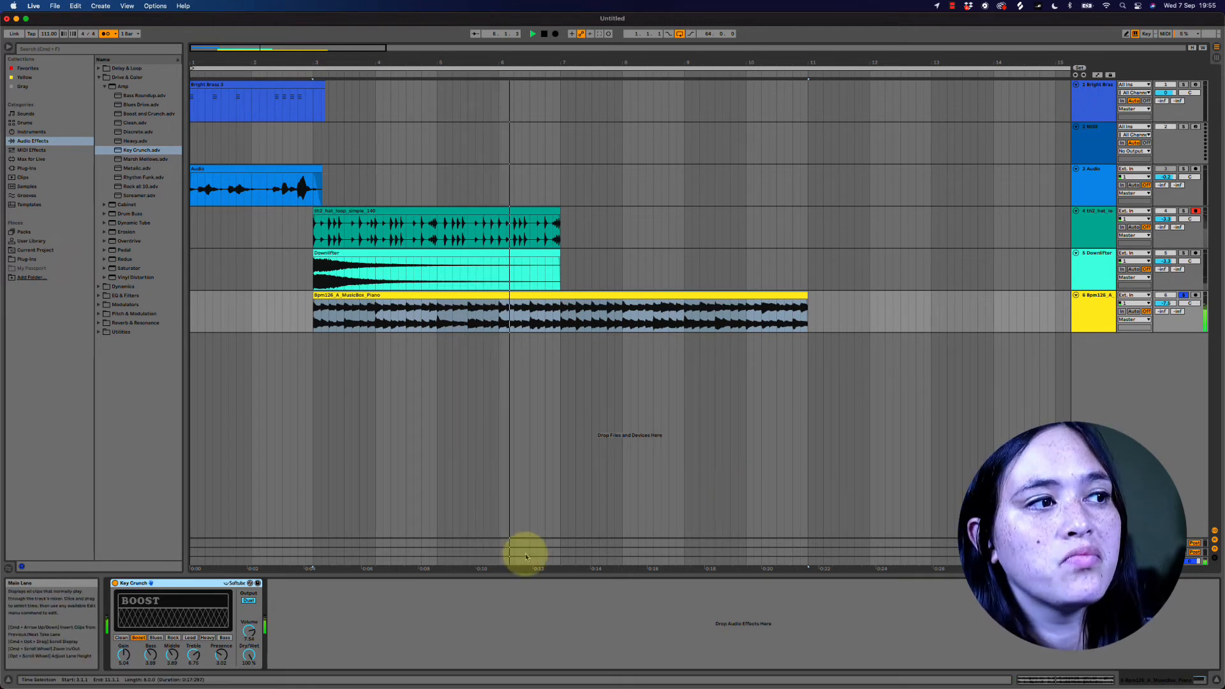
key(space)
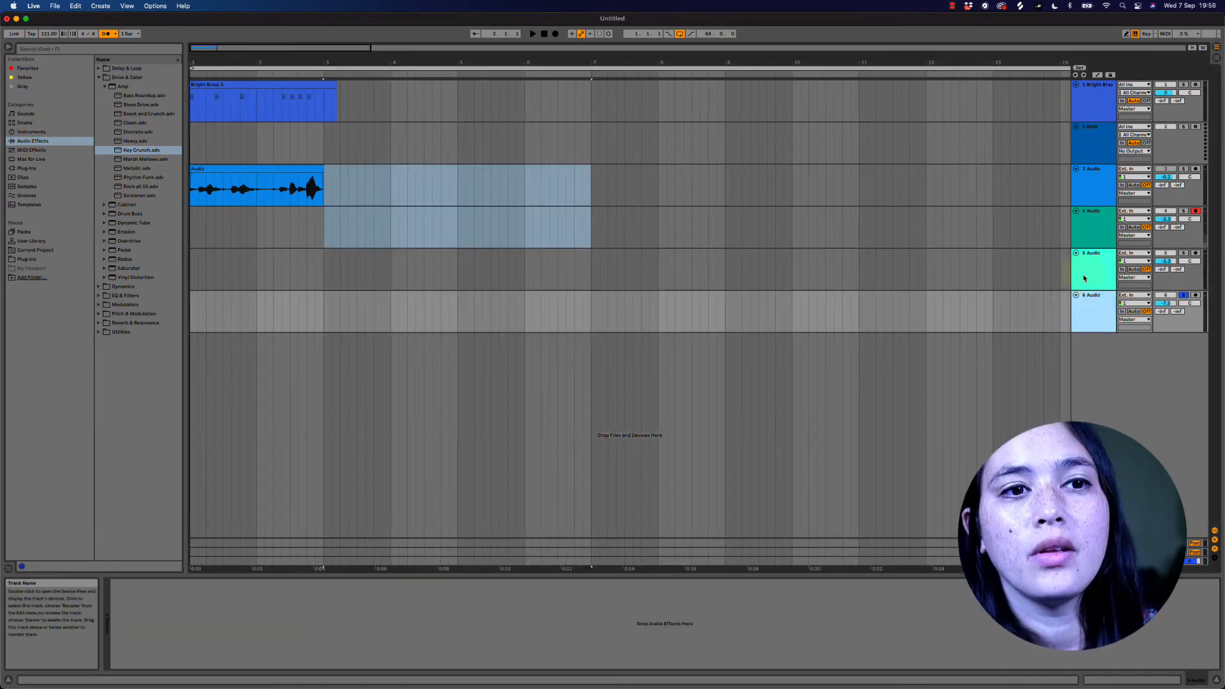
click(1097, 236)
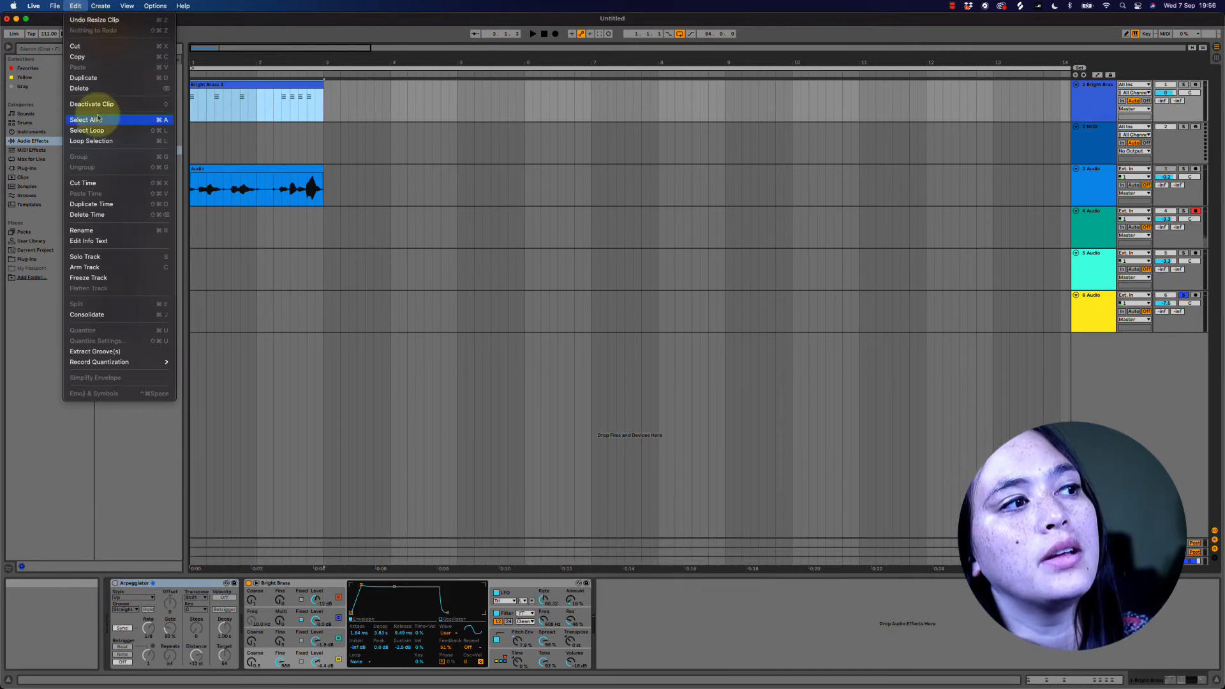
Duplicate the Bright Brass clip at bar 1 three times along its track
click(261, 86)
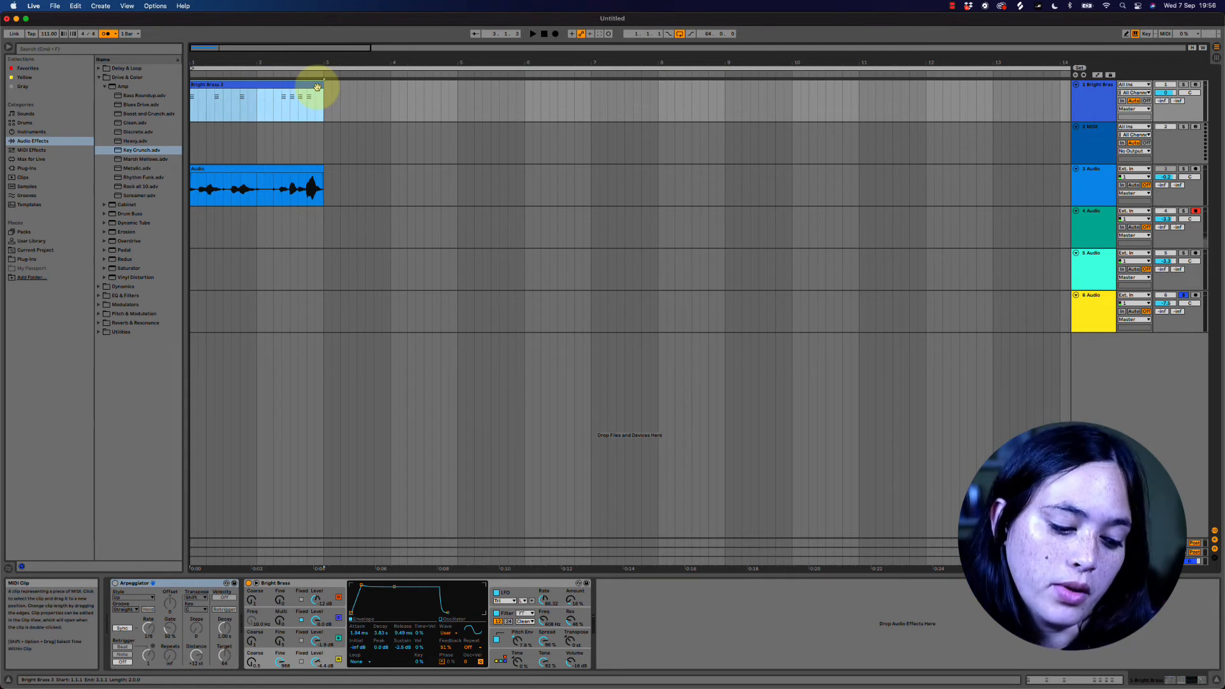
key(super+d)
key(super+d)
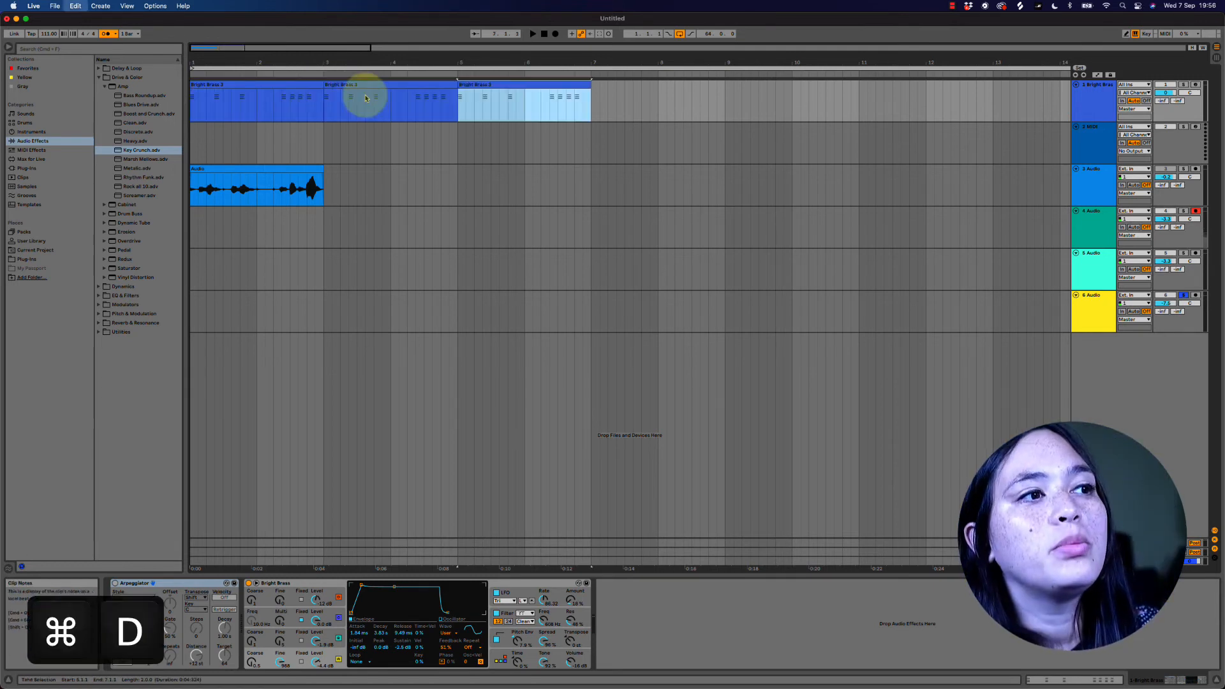
key(super+d)
Colour the Bright Brass clip at bar 3 pink and duplicate its time range, shifting the following clips back
shift+click(523, 99)
right_click(450, 86)
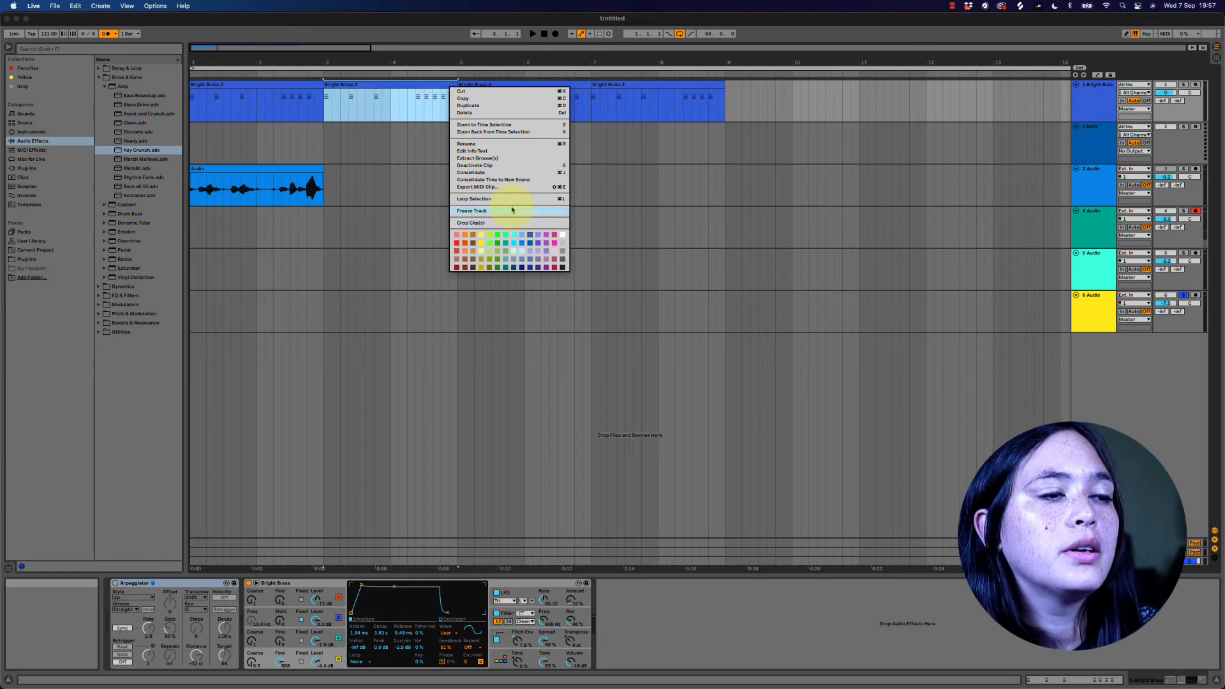
click(554, 243)
click(419, 84)
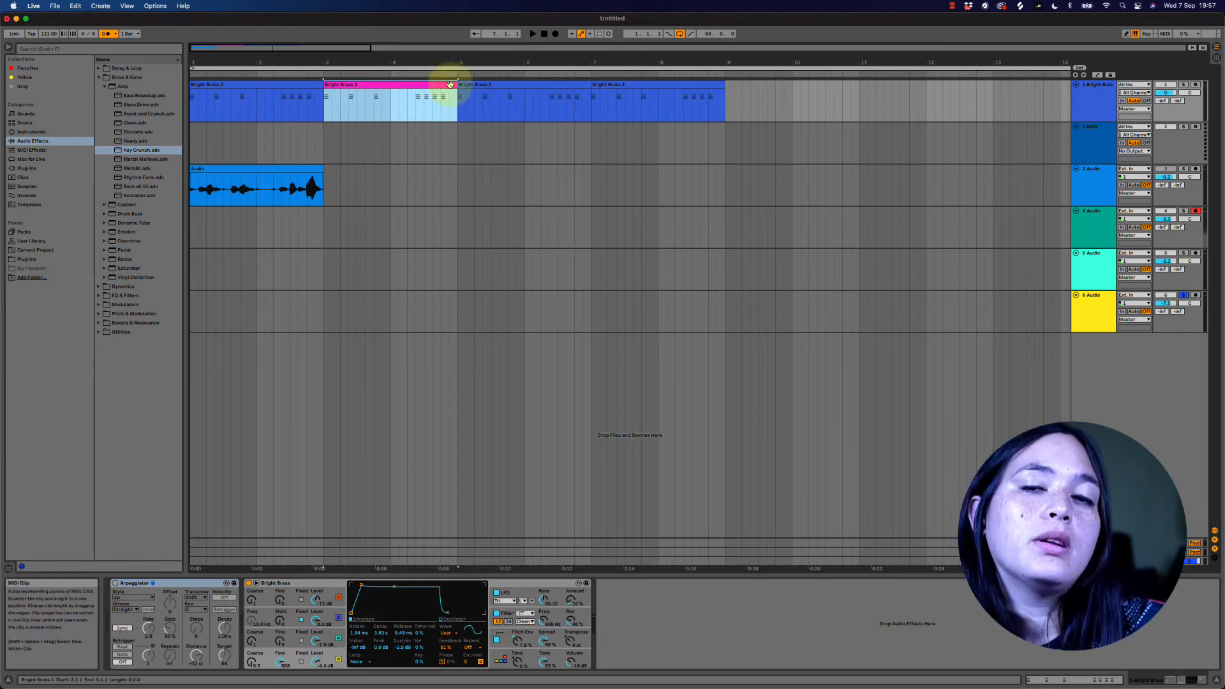
key(shift+super+d)
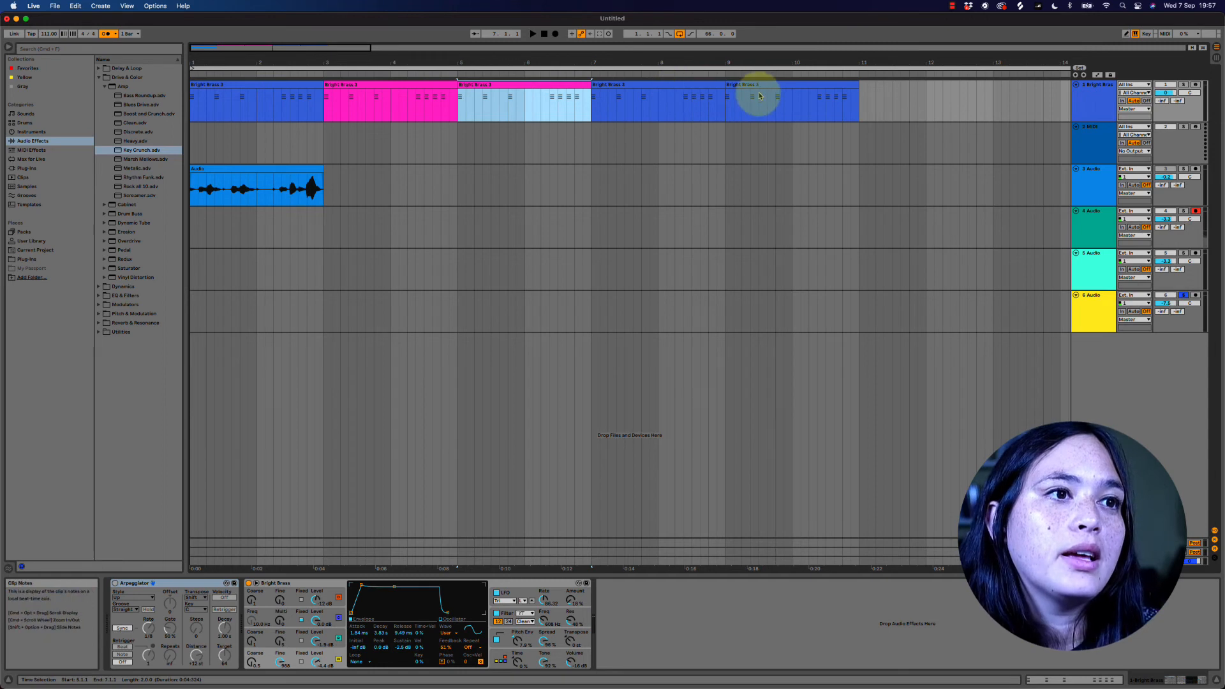
Copy the Bright Brass clip at bar 9 onto the 2 MIDI track, move it near bar 11 and shorten it to one bar
drag(761, 85, 765, 110)
key(super+c)
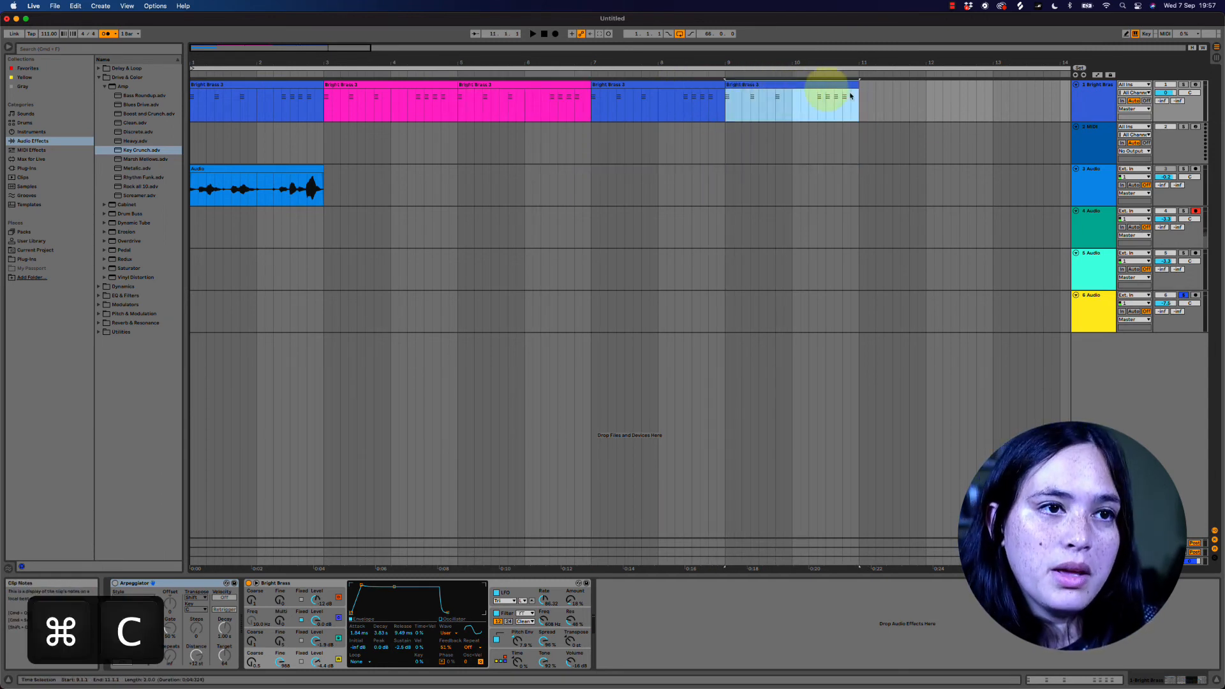
click(995, 139)
key(super+v)
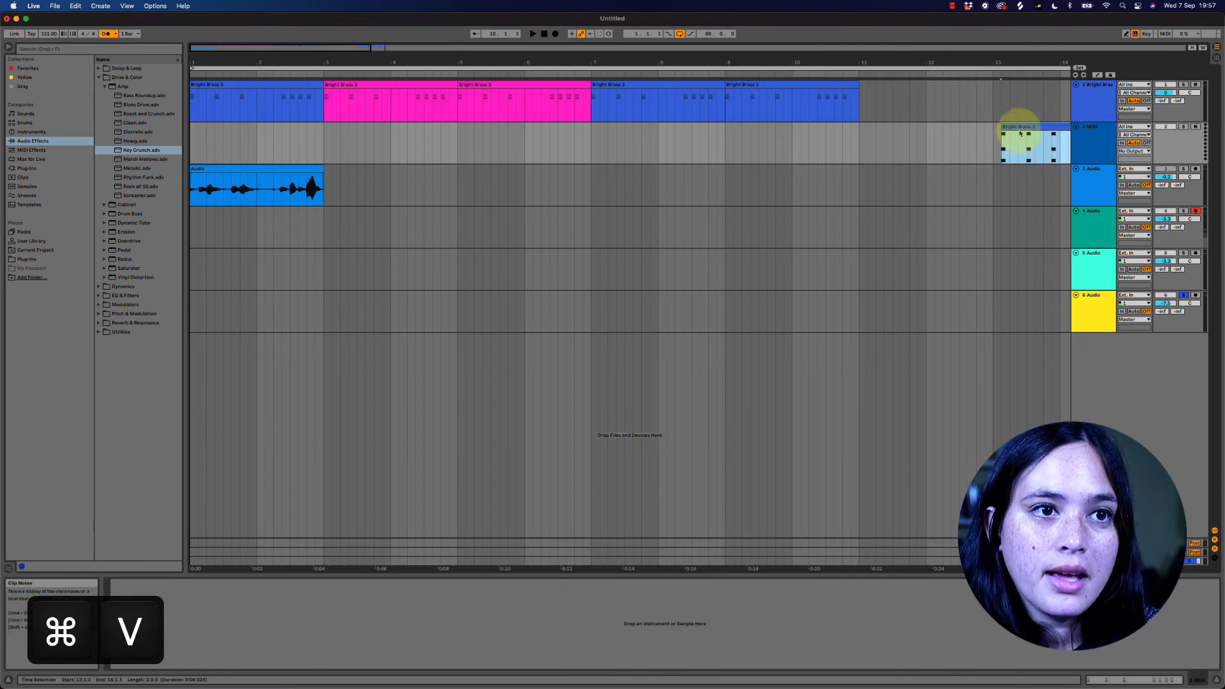
drag(1012, 128, 894, 136)
drag(999, 127, 932, 131)
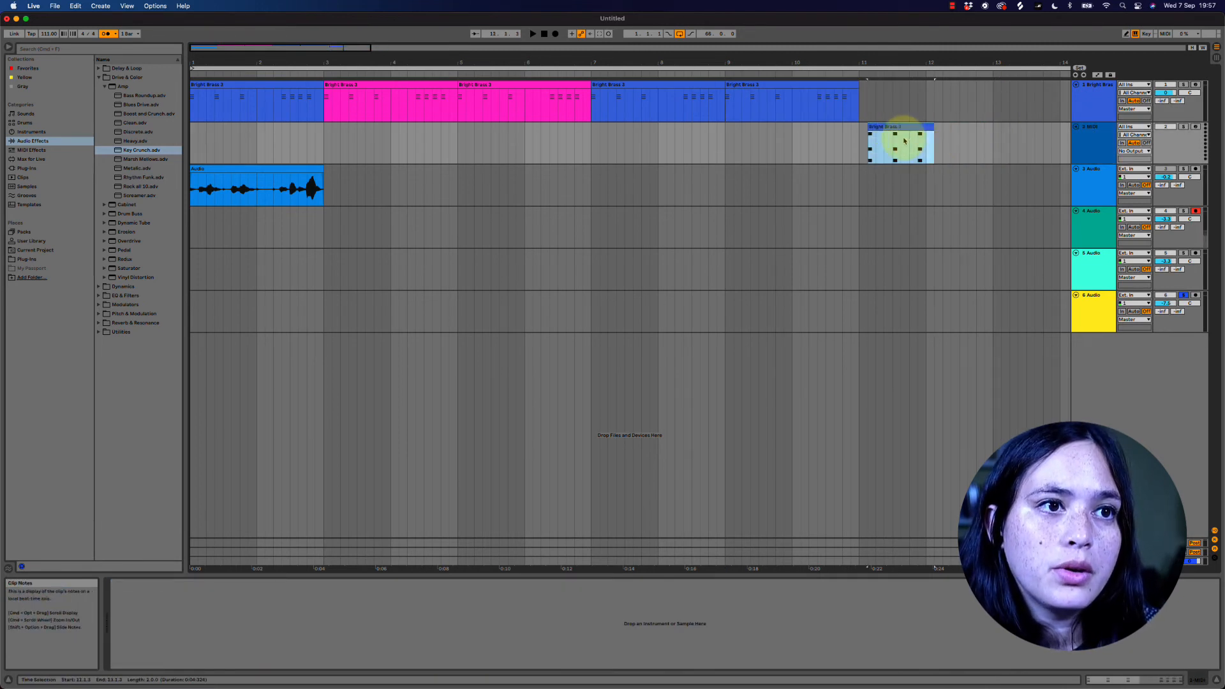
Split the pasted clip on the MIDI track in the middle, separate its halves and delete both pieces
click(906, 145)
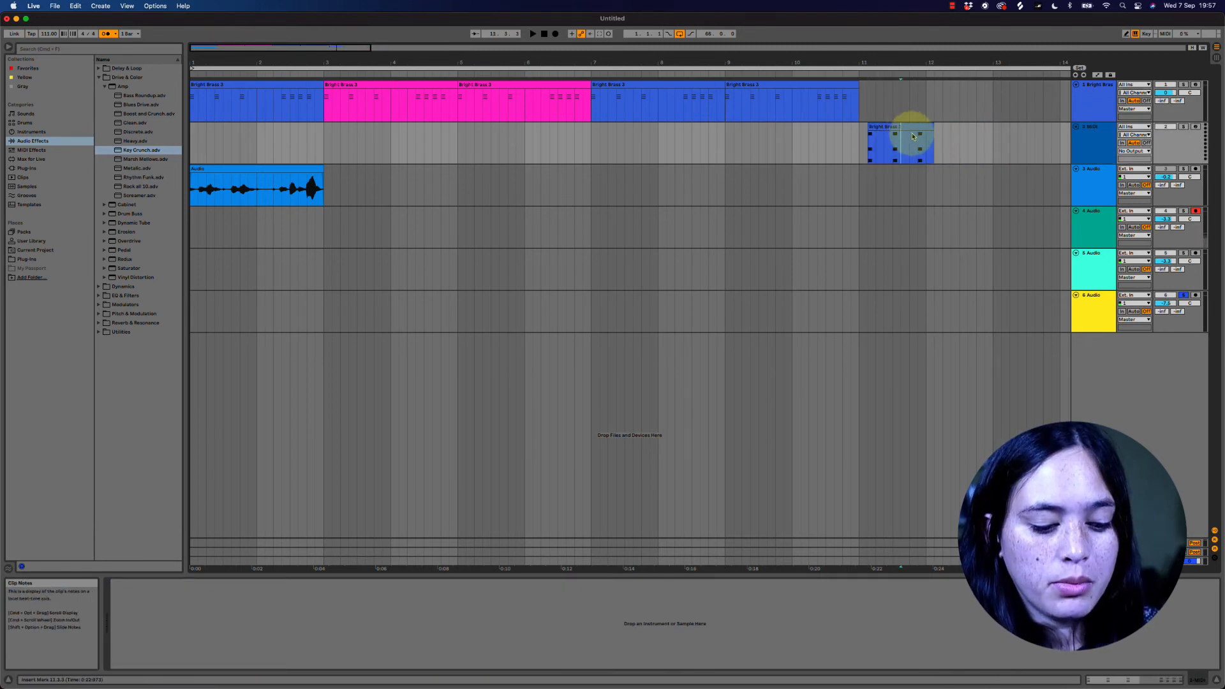
key(super+e)
drag(918, 134, 951, 129)
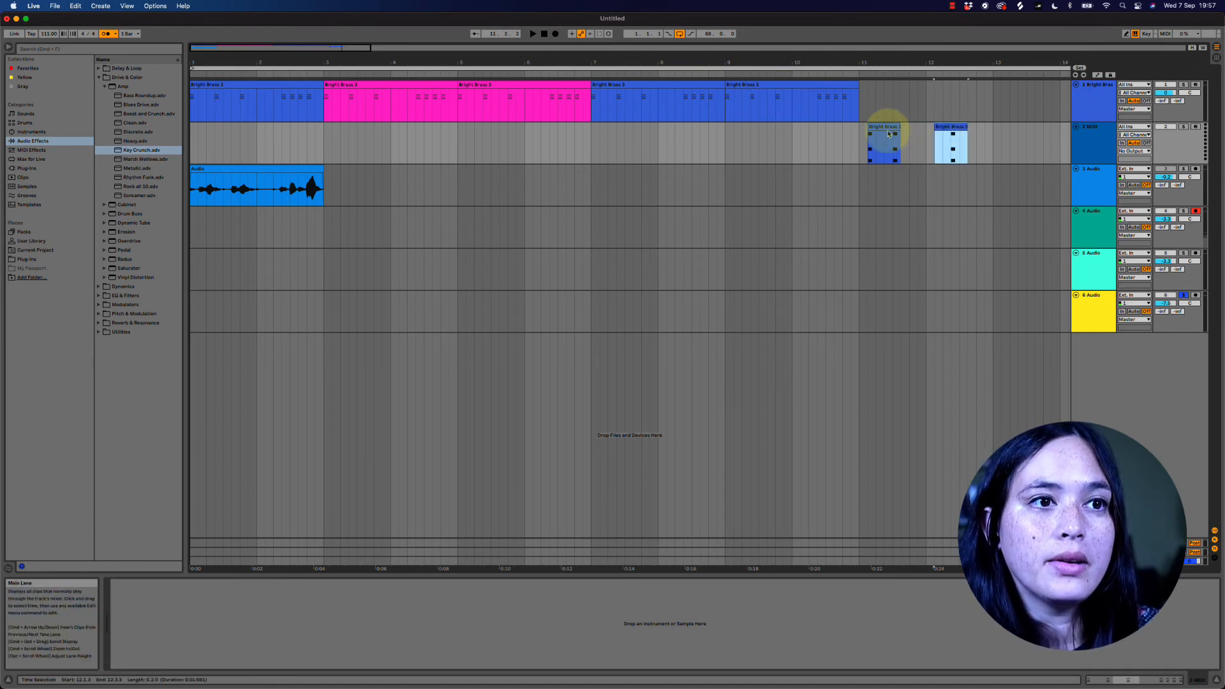
key(Delete)
click(886, 127)
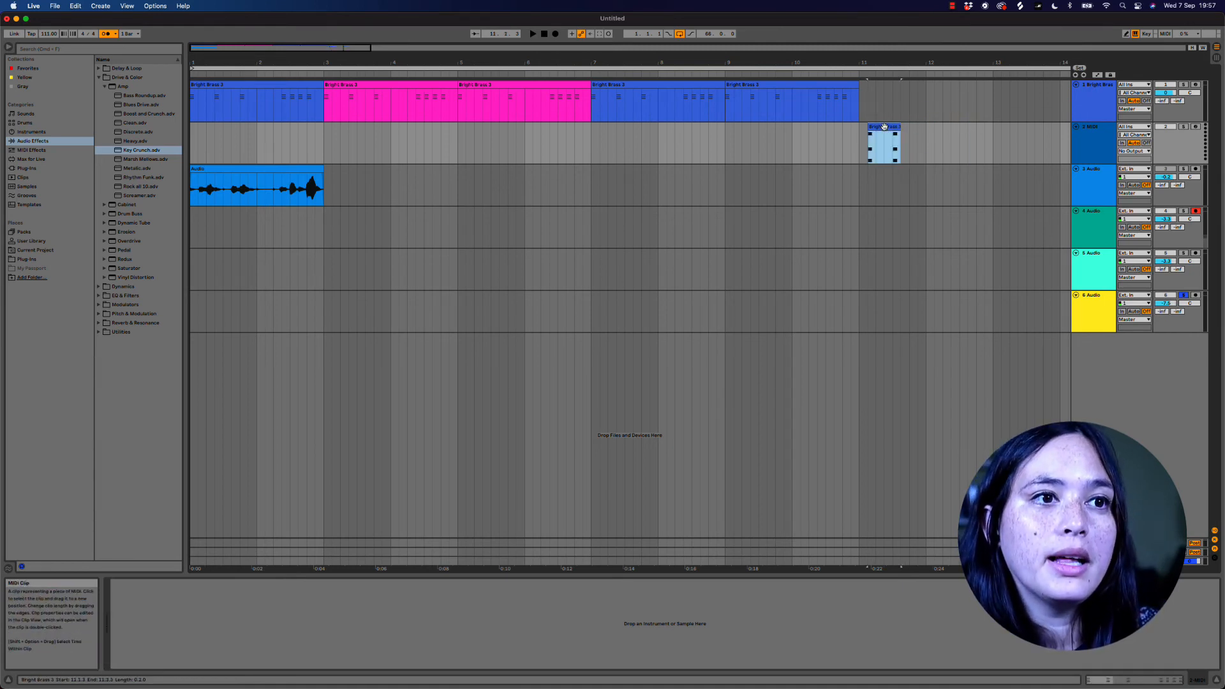
key(Delete)
Rename the 2 MIDI track as Something and change the 3 Audio track's colour to light grey
click(638, 105)
click(1099, 137)
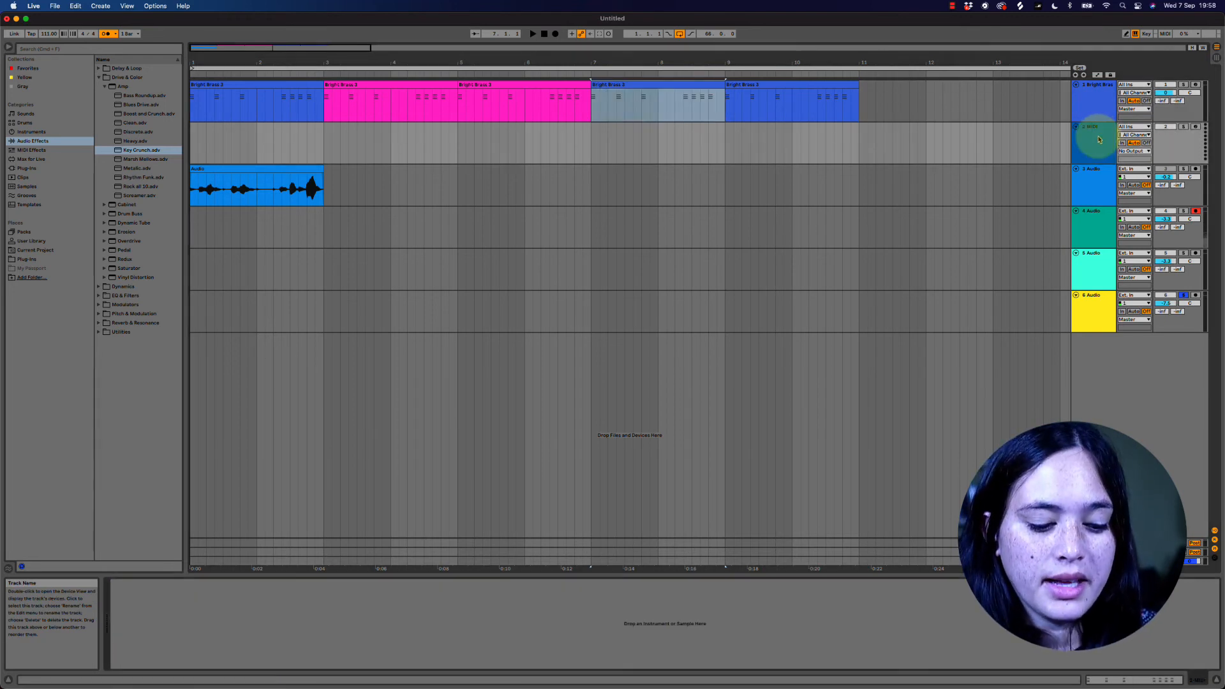
key(super+r)
click(1053, 150)
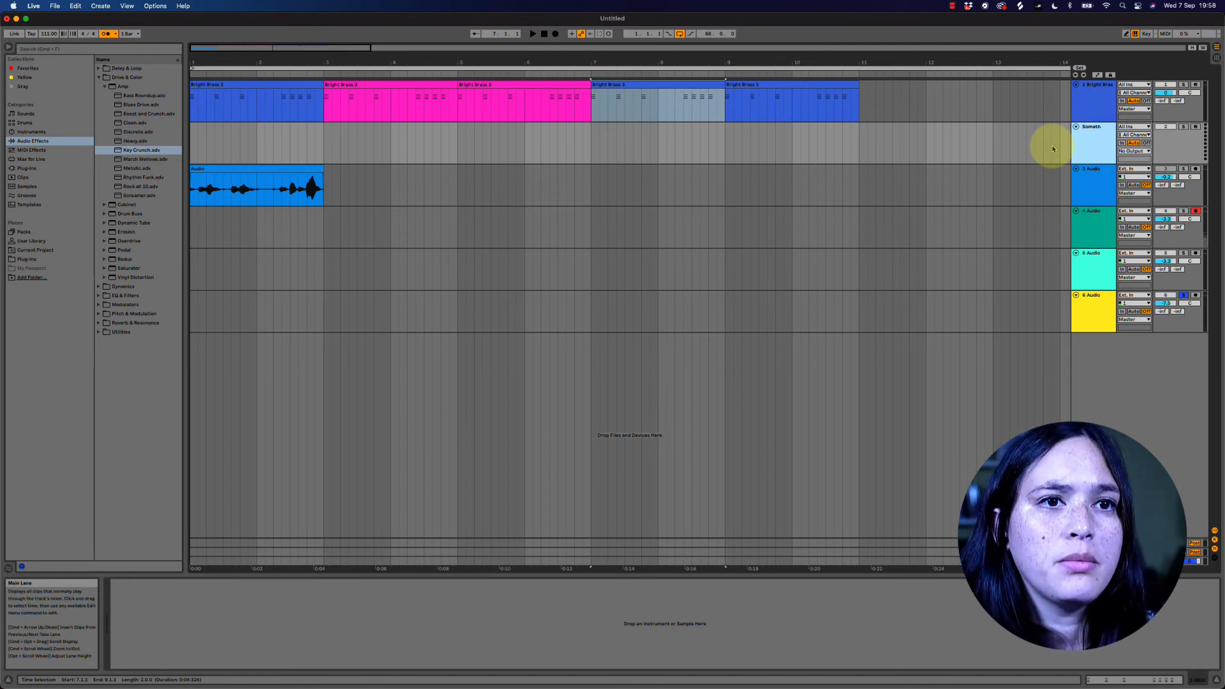
right_click(1108, 184)
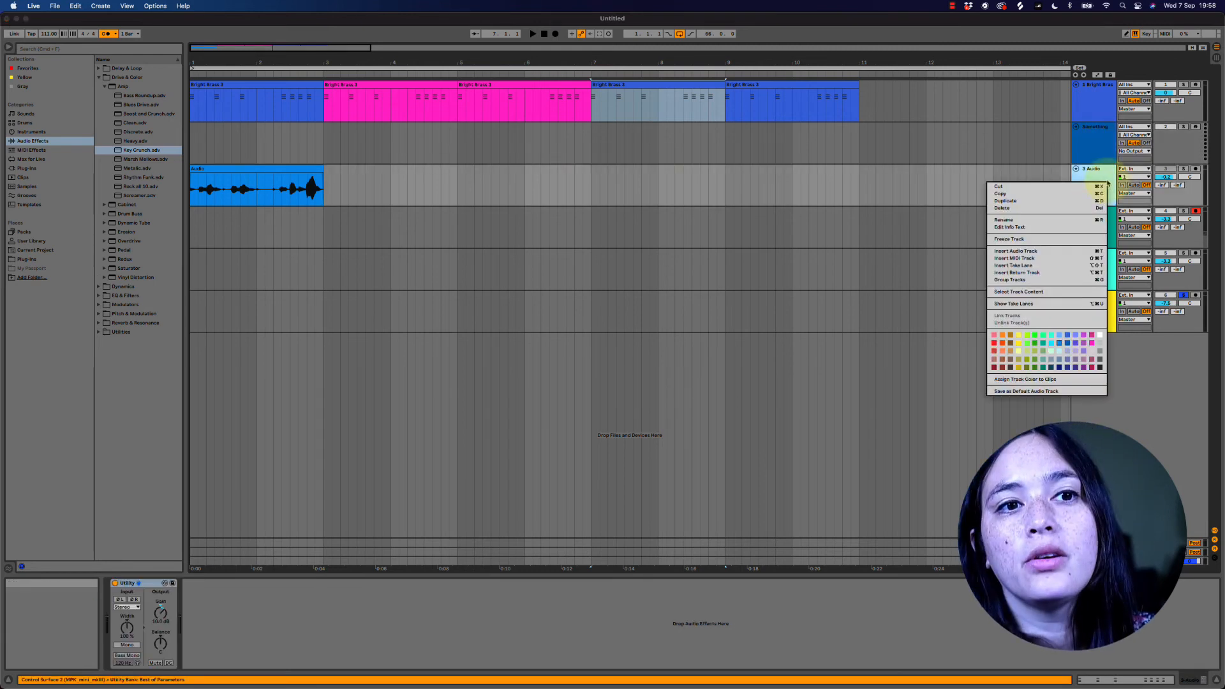
click(1100, 345)
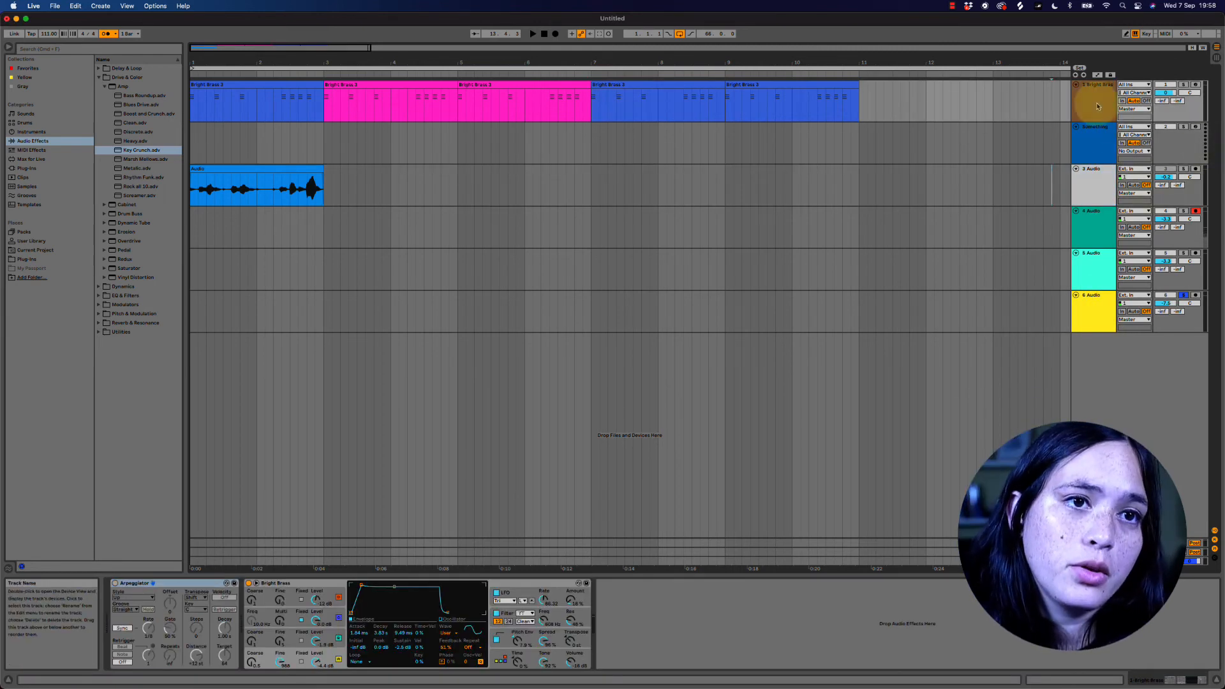
Group the Bright Brass and Something tracks and ungroup them again
click(1097, 107)
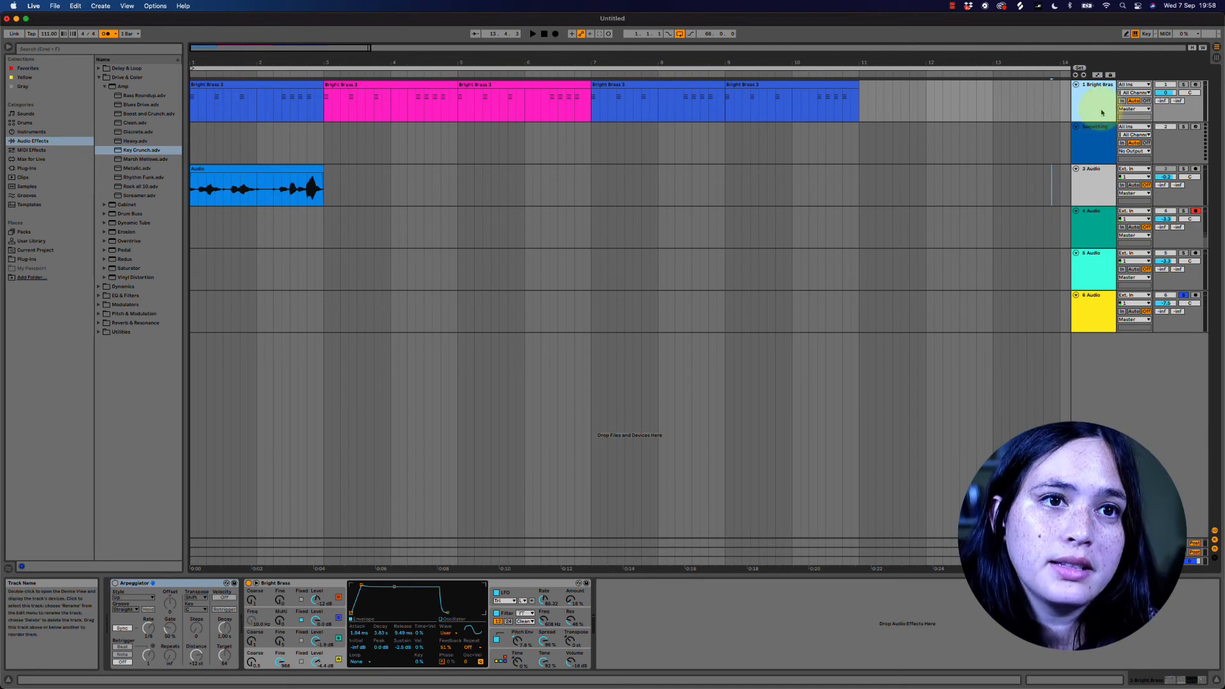
click(1103, 148)
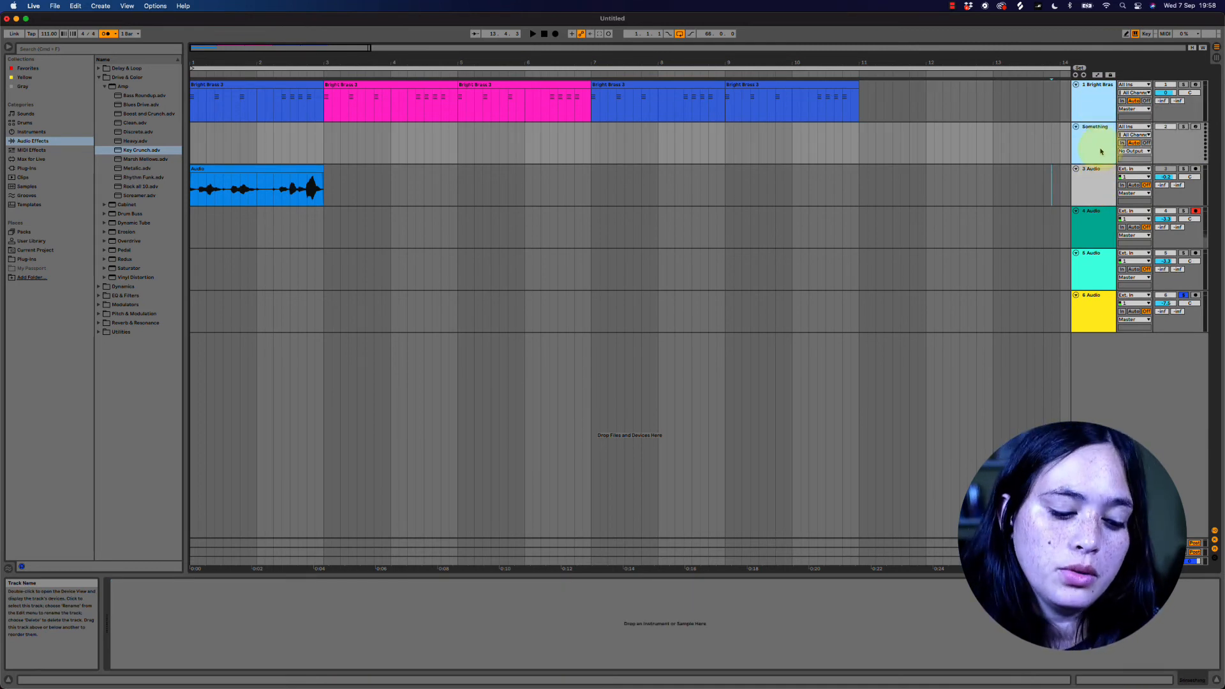
key(super+g)
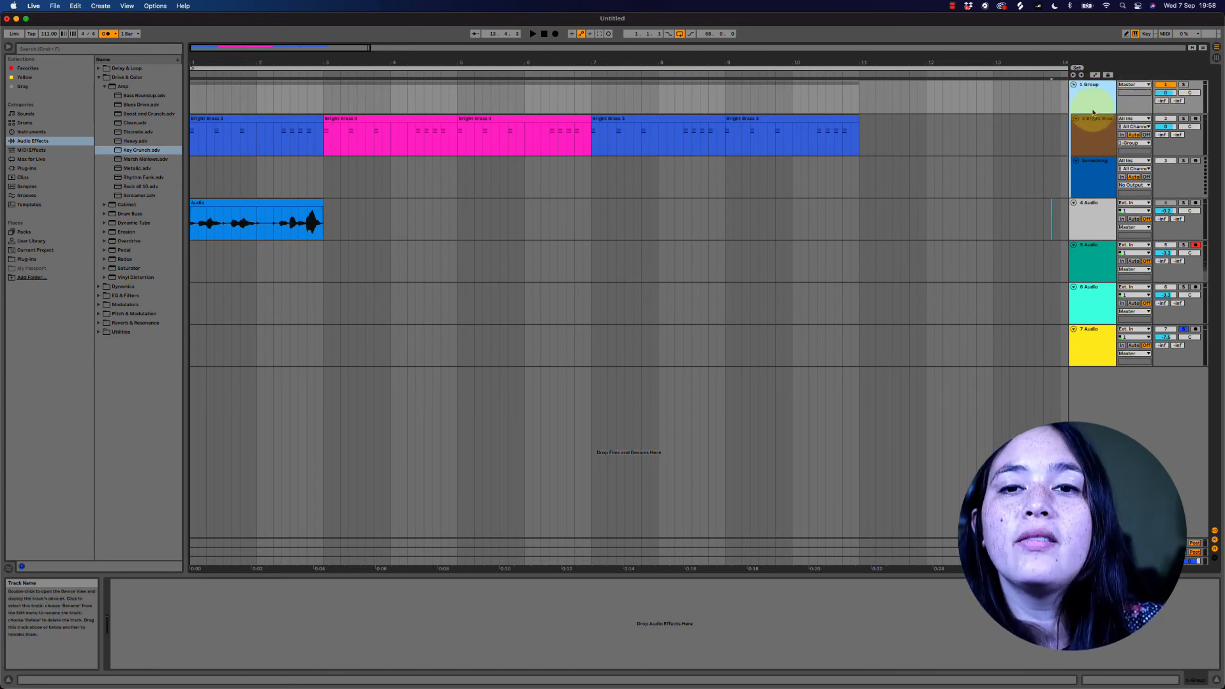
key(super+shift+g)
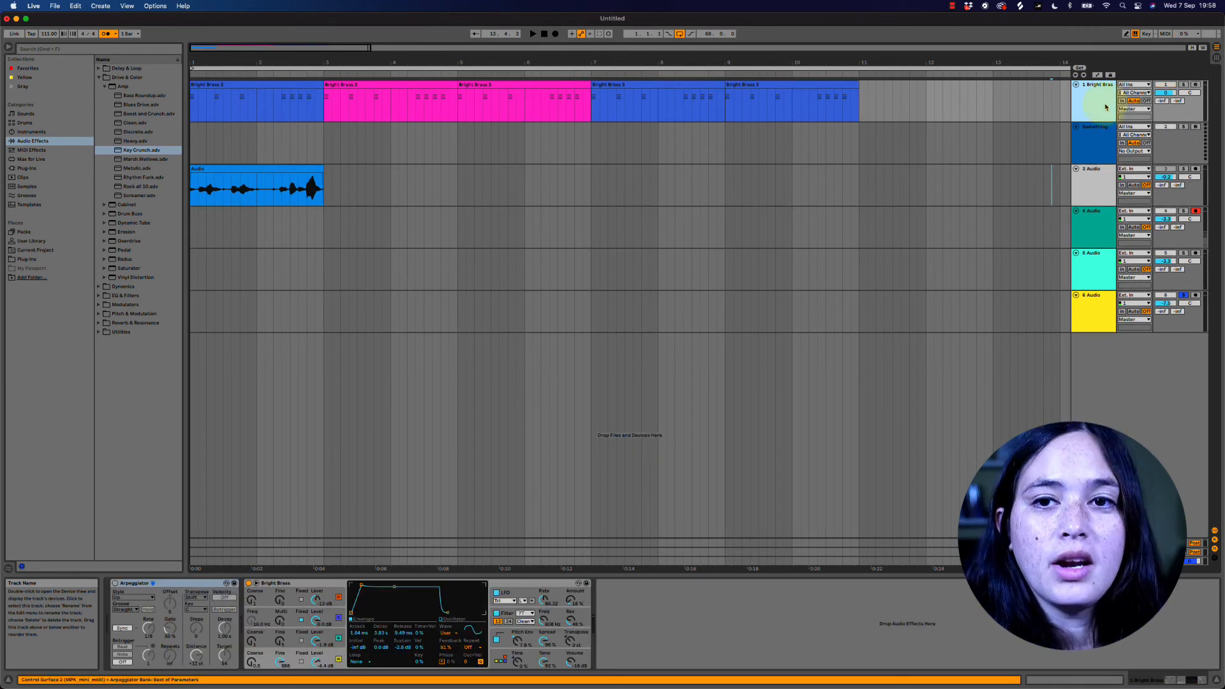
key(super+shift+g)
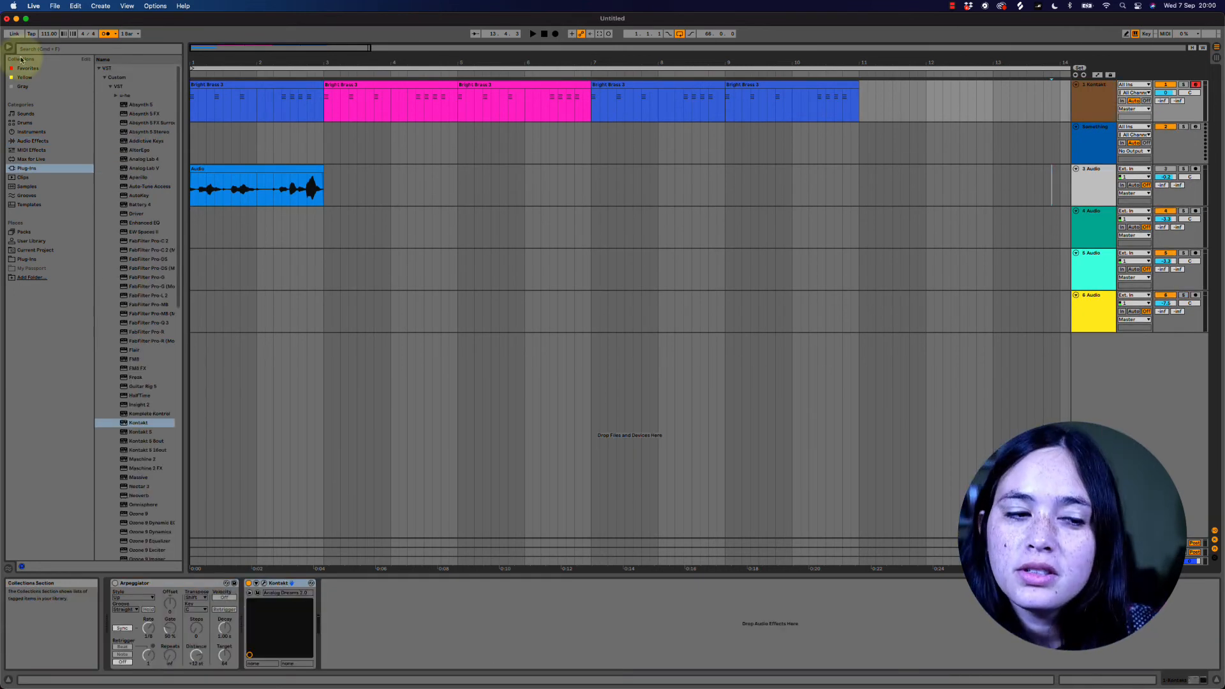
Save the Live set
click(522, 283)
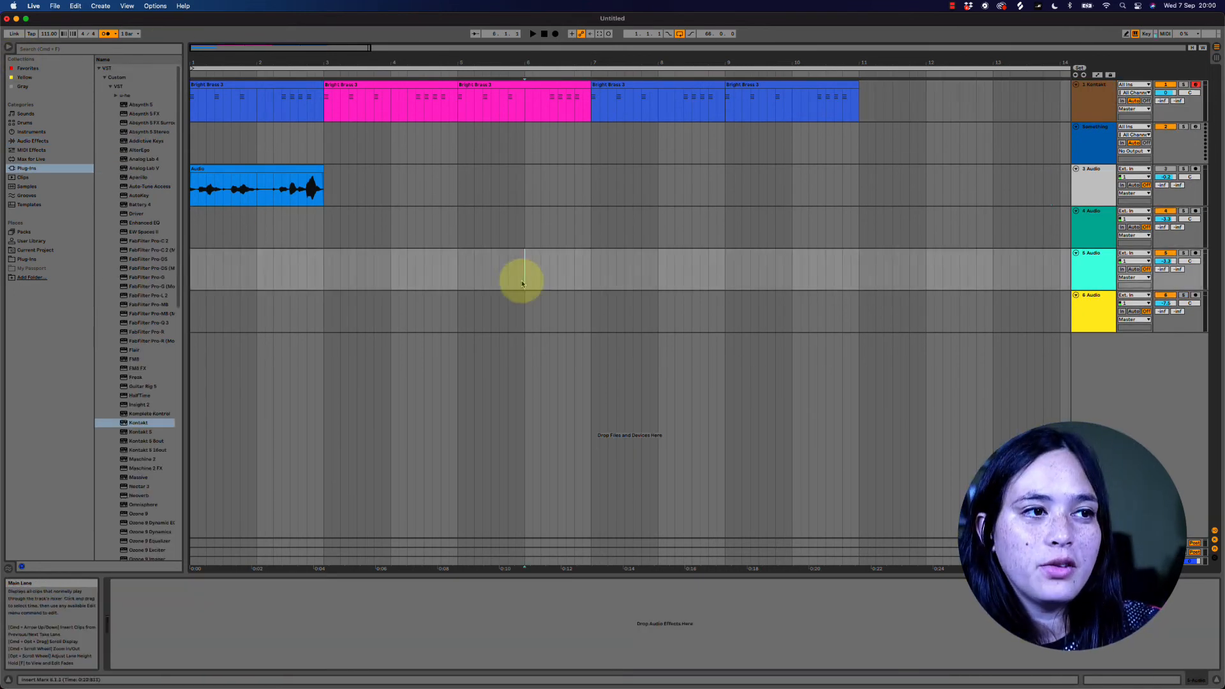
key(super+s)
Set the arrangement loop to span bars 5 to 7 and switch looping off
drag(741, 63, 741, 54)
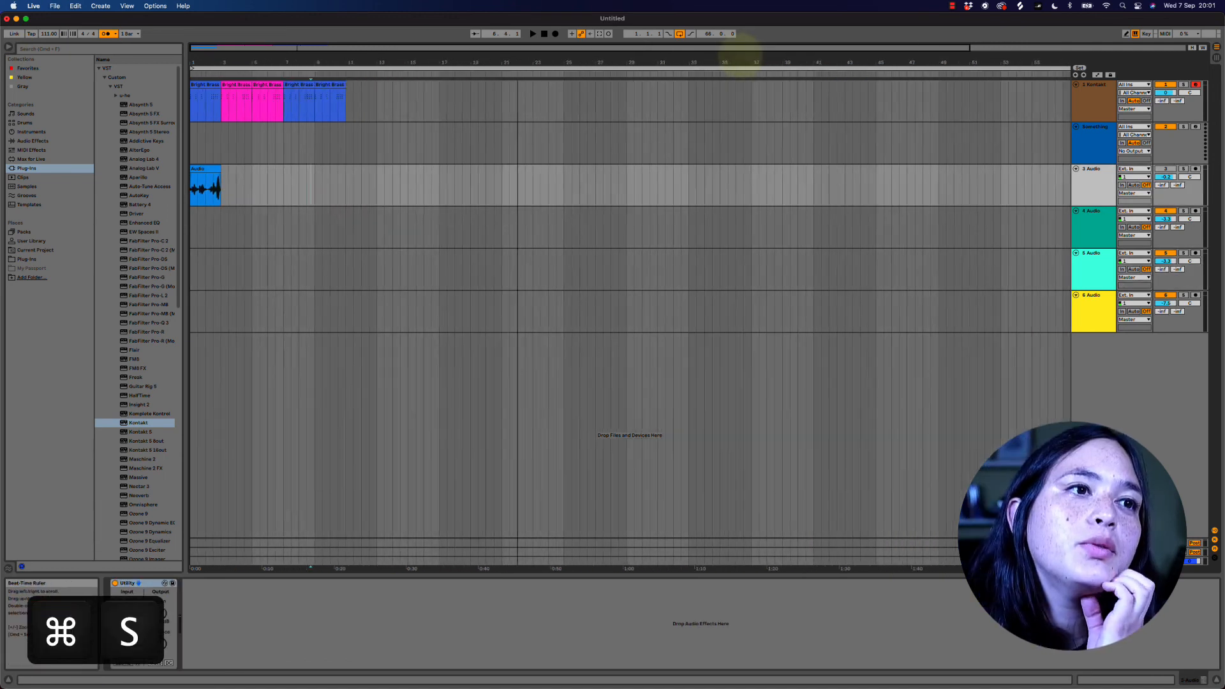
drag(570, 60, 570, 44)
click(994, 68)
drag(994, 67, 254, 67)
click(296, 67)
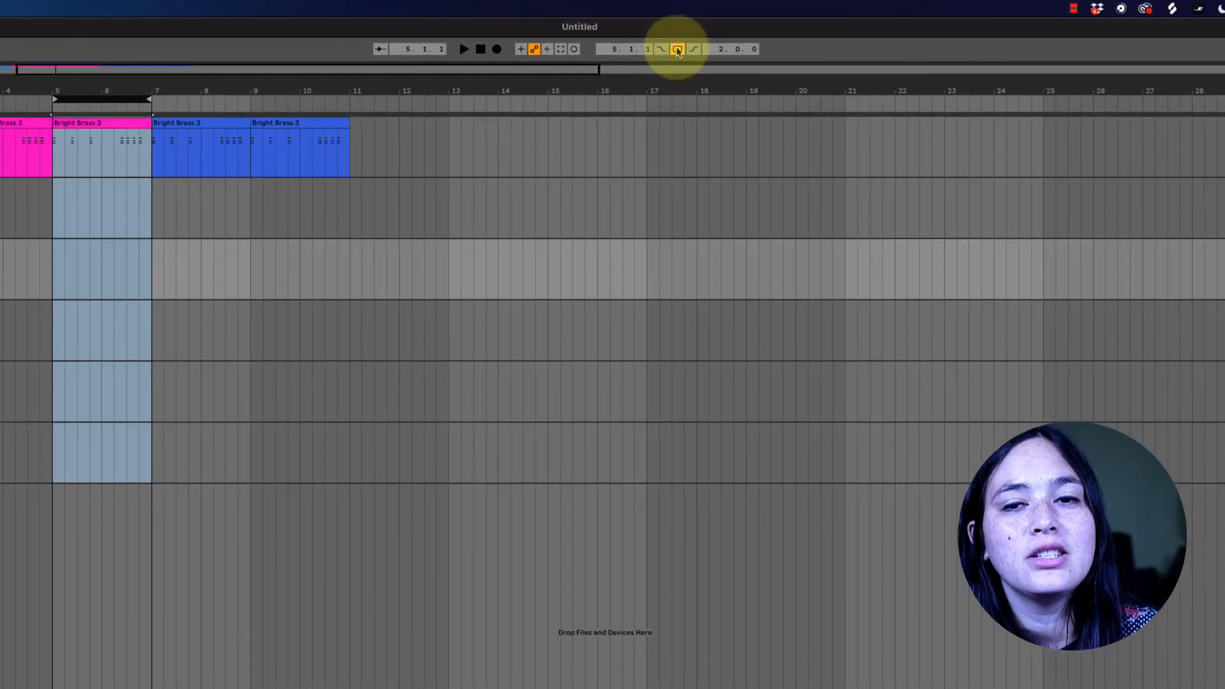
click(677, 58)
click(1017, 133)
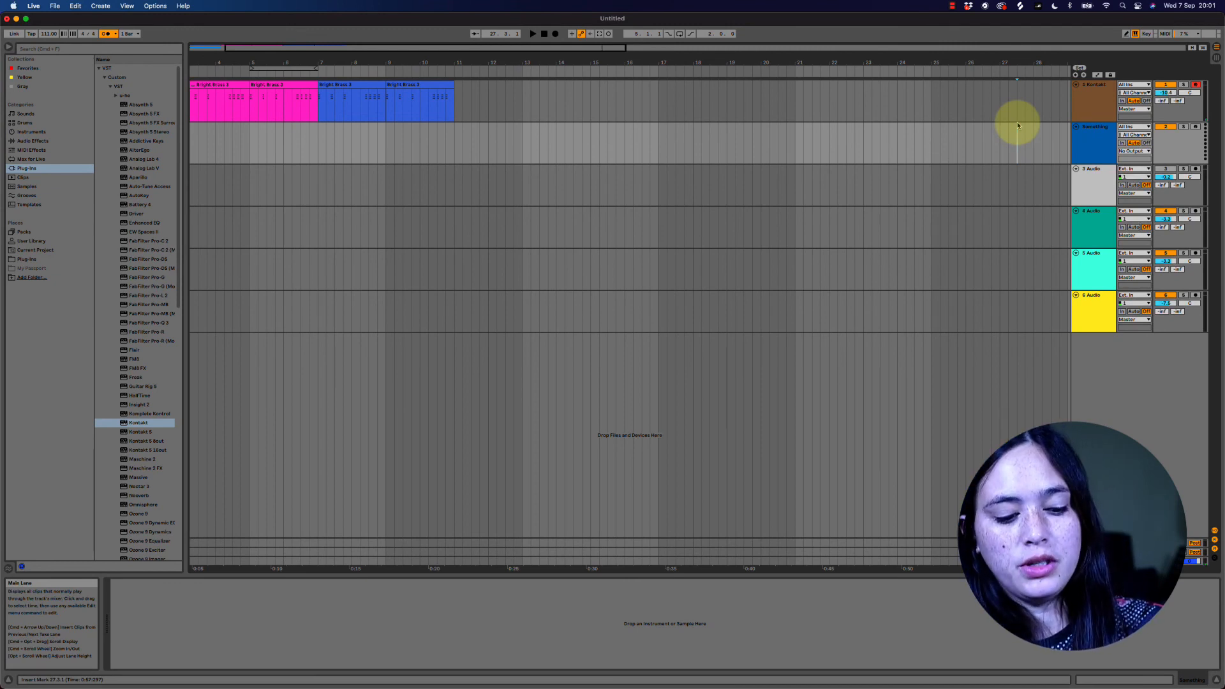
key(super+q)
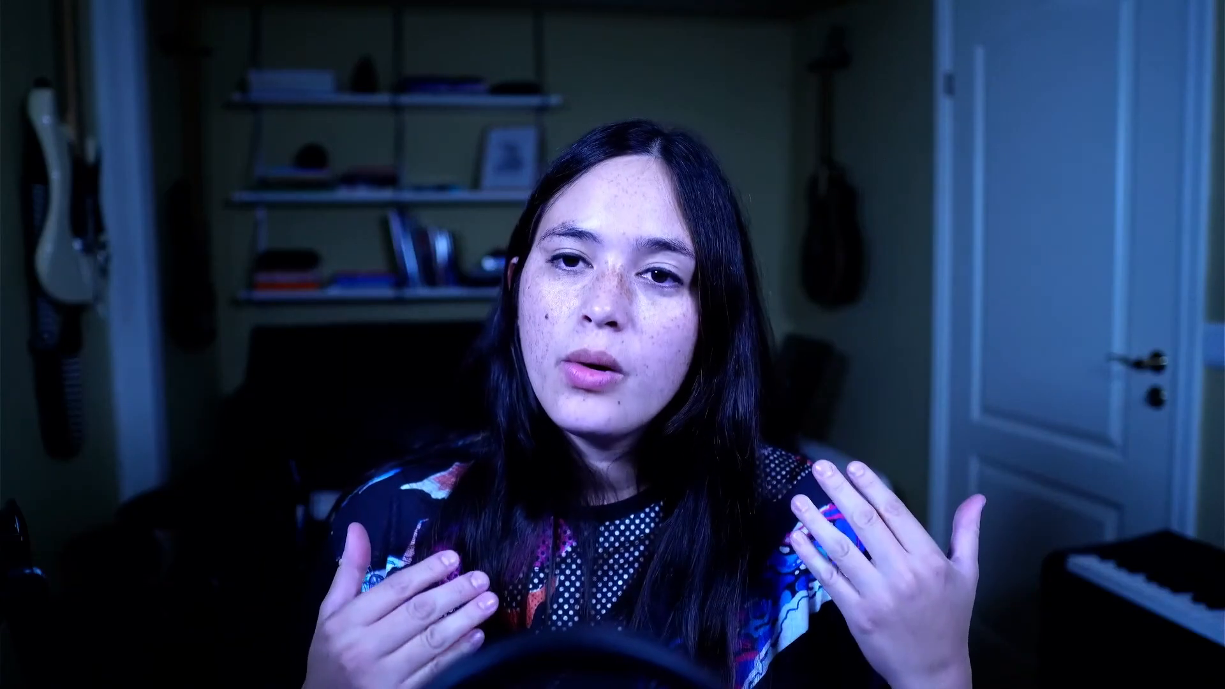